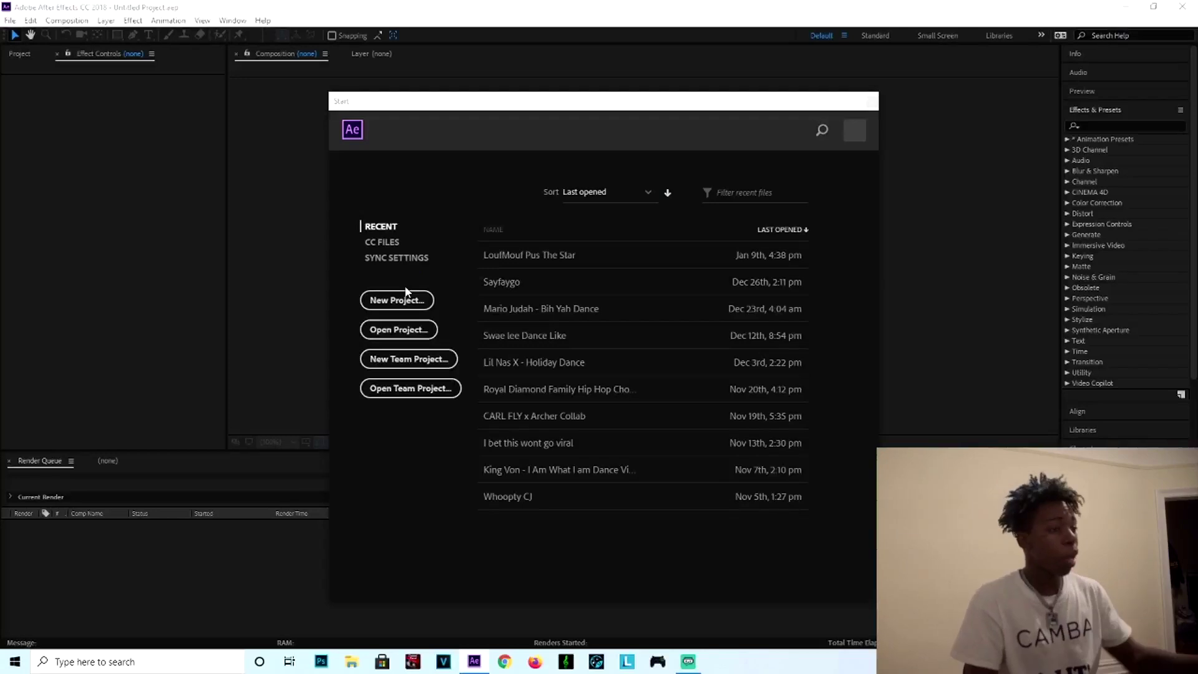
# Step: Create a new project and import the C0022 video from the Raw folder on the LH 1 (F:) drive
pyautogui.click(398, 300)
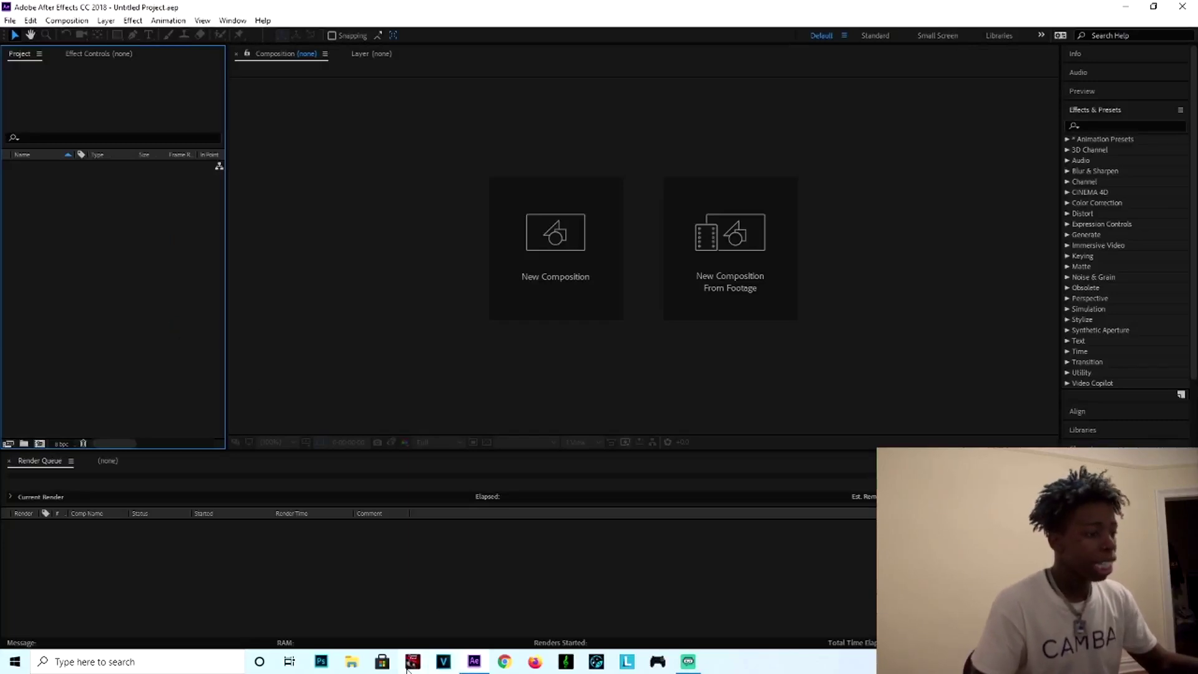
pyautogui.click(353, 663)
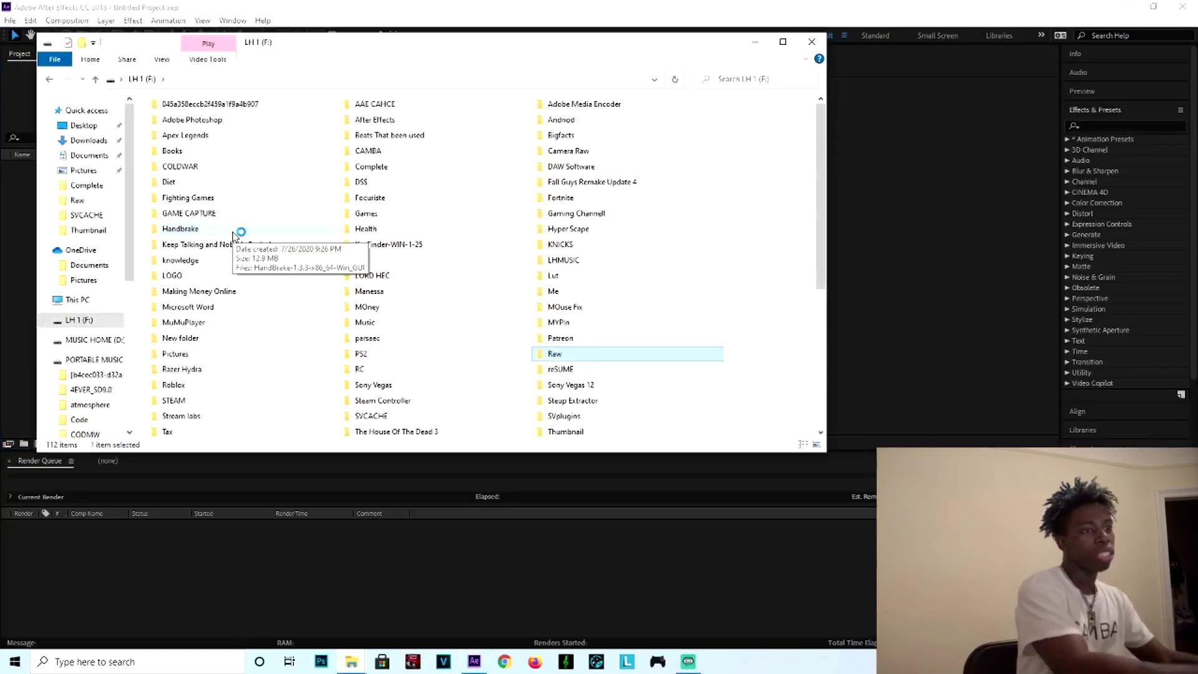
pyautogui.press('Return')
pyautogui.moveTo(708, 51); pyautogui.dragTo(749, 300)
pyautogui.moveTo(849, 402); pyautogui.dragTo(110, 232)
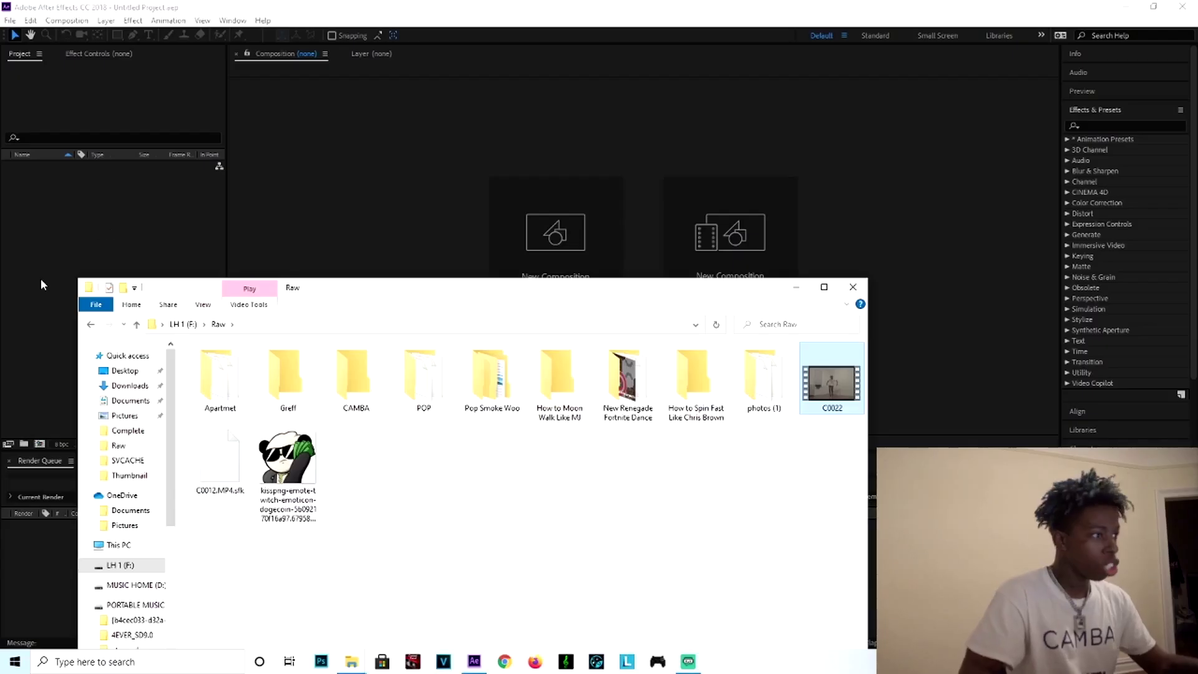
pyautogui.click(36, 286)
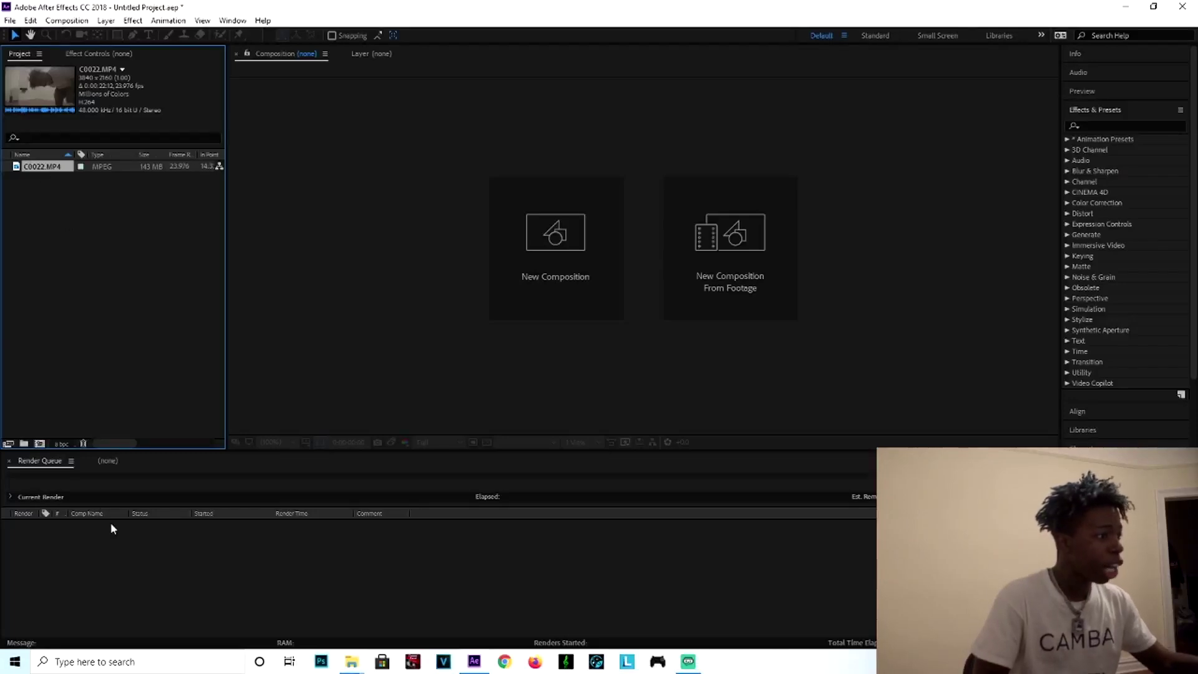
# Step: Create a composition from C0022.MP4 by placing the footage in the empty timeline
pyautogui.click(108, 461)
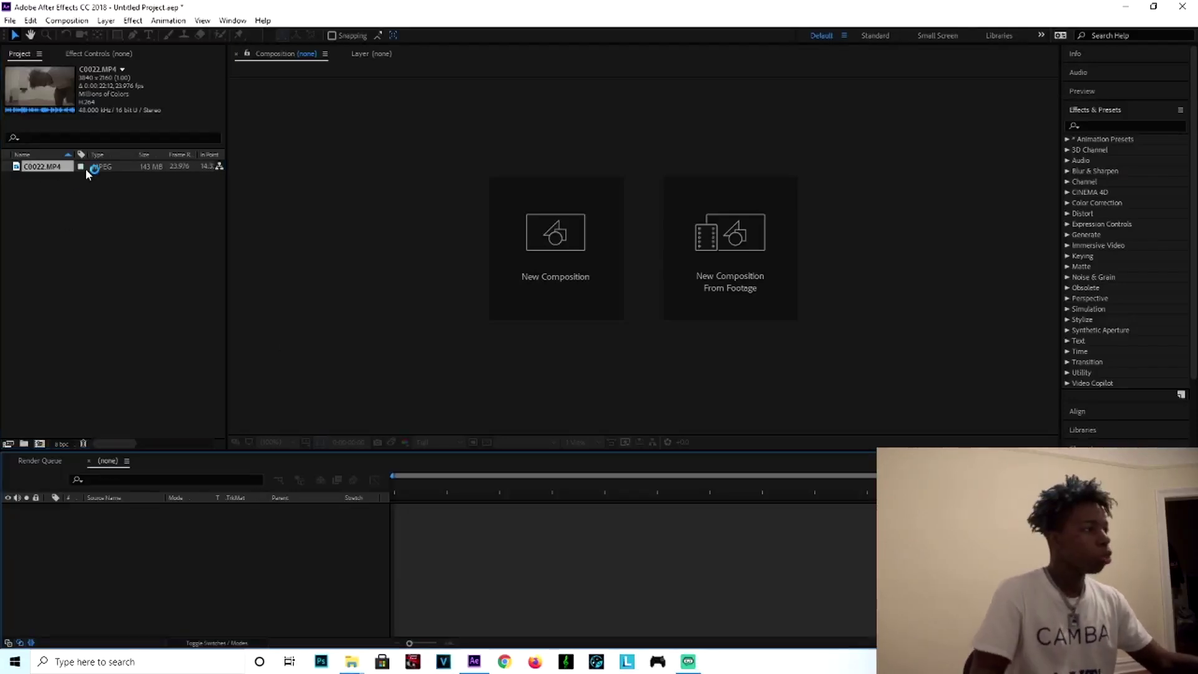
pyautogui.moveTo(56, 166); pyautogui.dragTo(183, 366)
pyautogui.moveTo(259, 341); pyautogui.dragTo(284, 583)
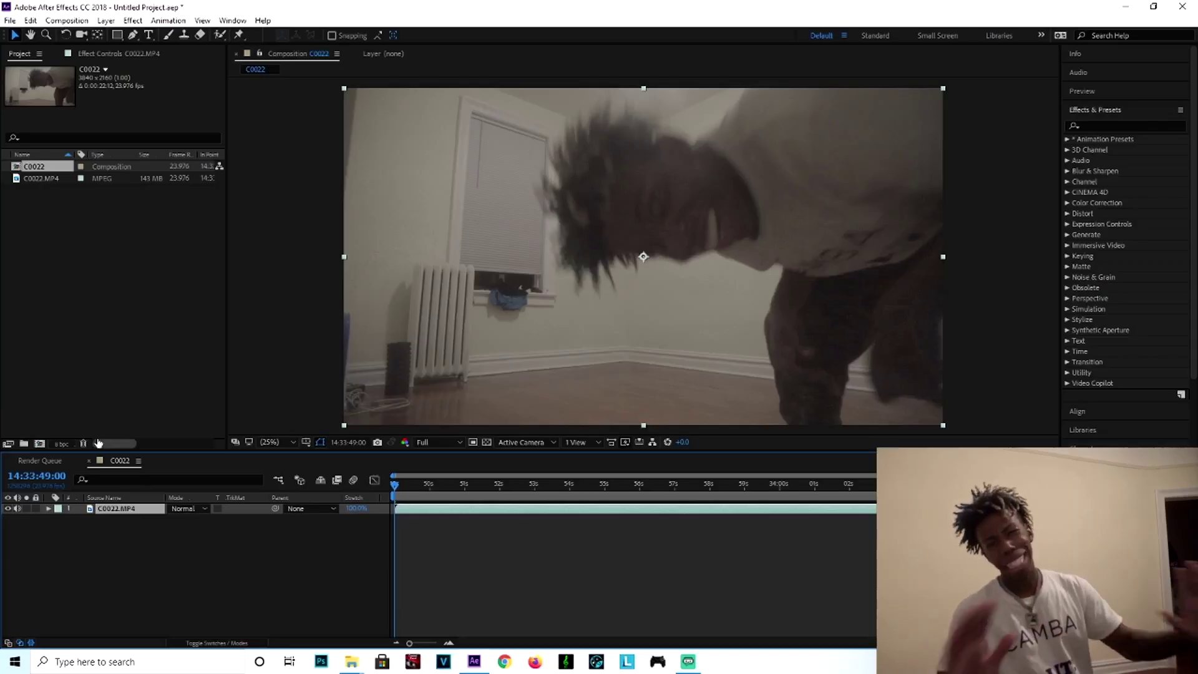
# Step: Lower the composition's preview resolution to Quarter and preview the clip
pyautogui.click(436, 442)
pyautogui.click(424, 490)
pyautogui.click(399, 493)
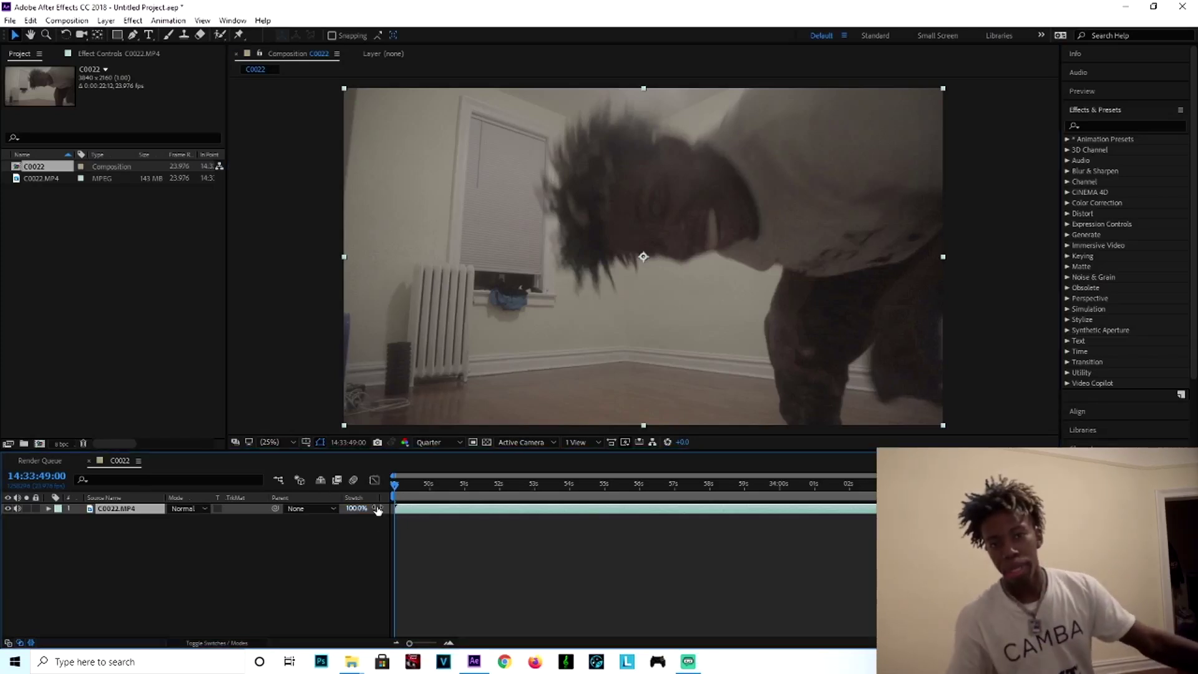
pyautogui.press('space')
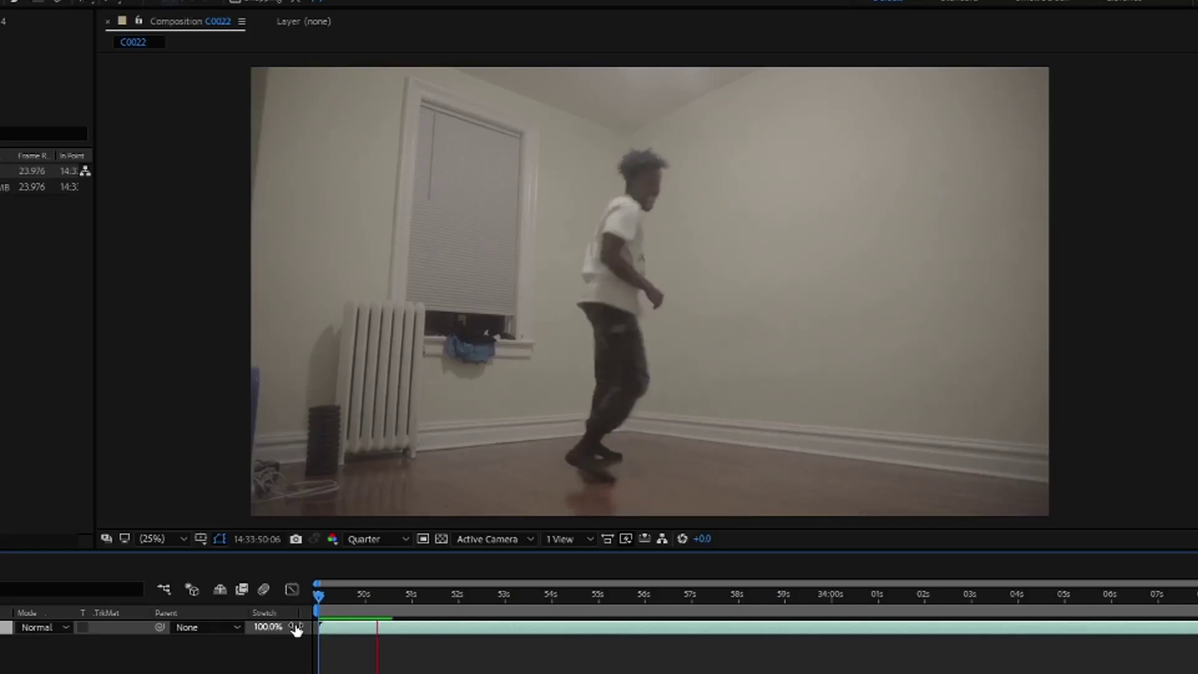
pyautogui.press('space')
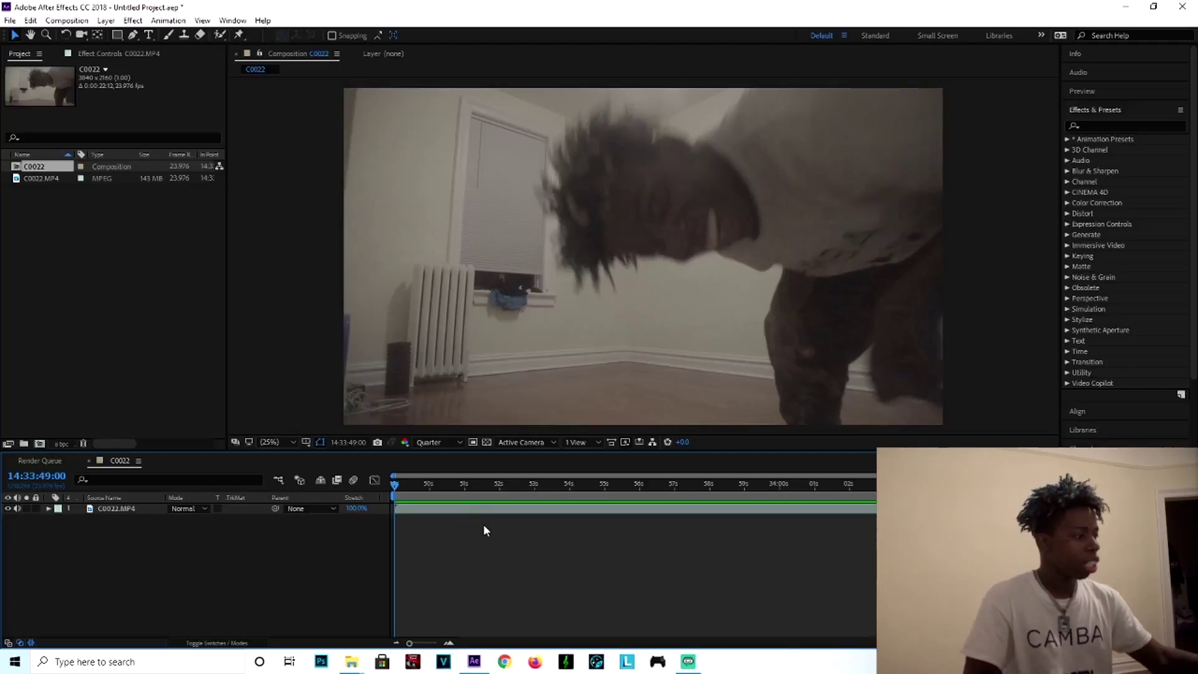
# Step: Open the C0022.MP4 layer in its own viewer and start a Stabilize Motion track on it
pyautogui.click(485, 508)
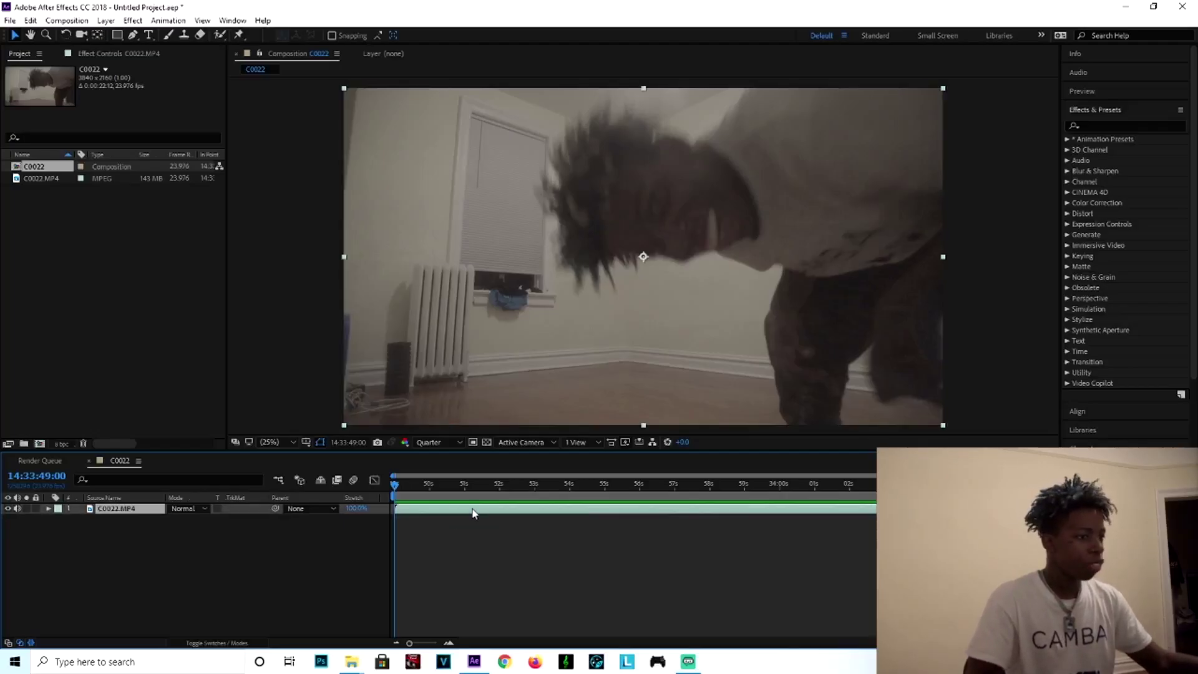
pyautogui.doubleClick(507, 509)
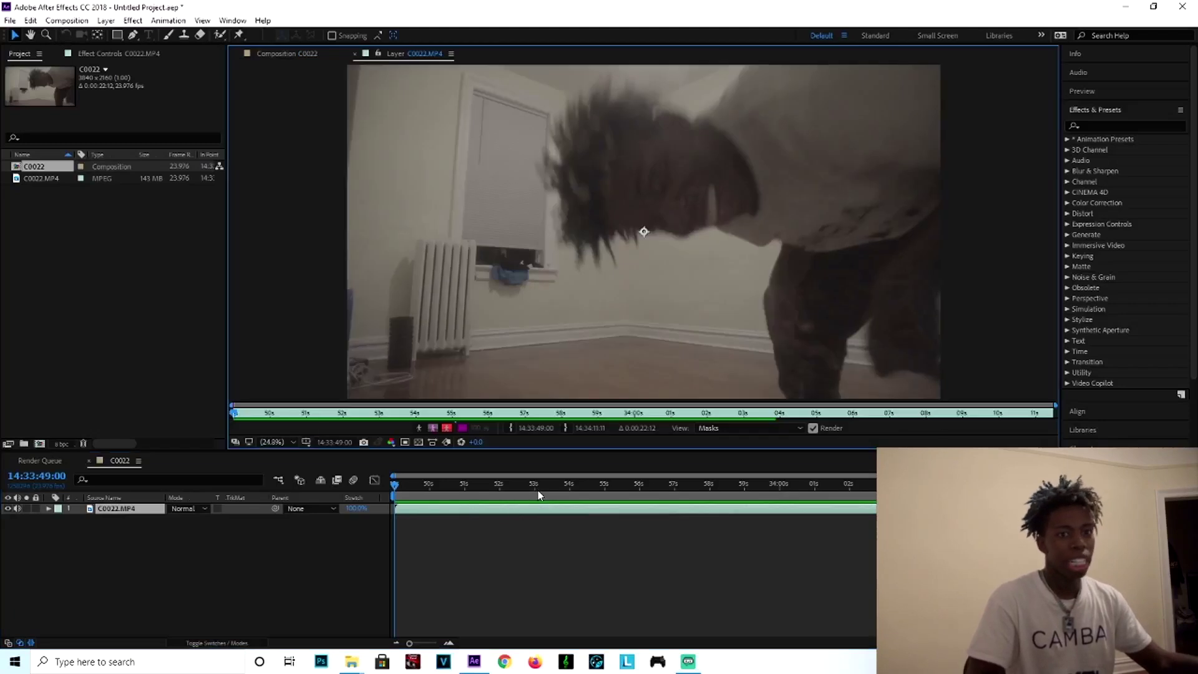
pyautogui.scroll(-3, 1176, 275)
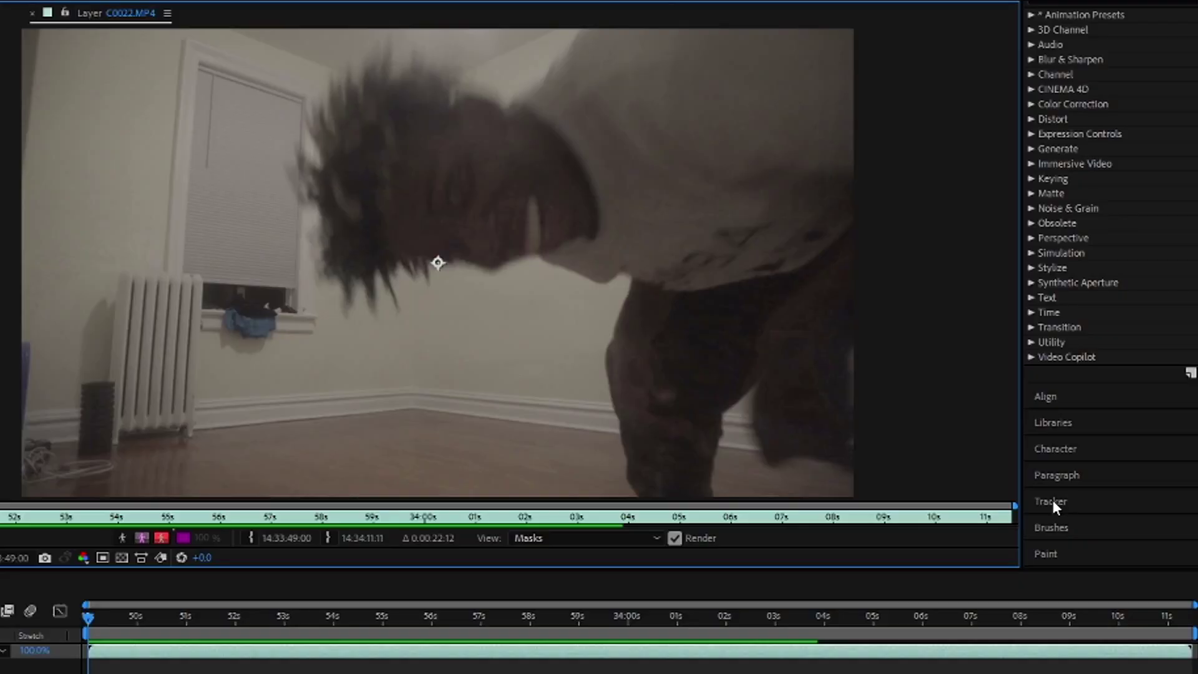
pyautogui.click(1053, 500)
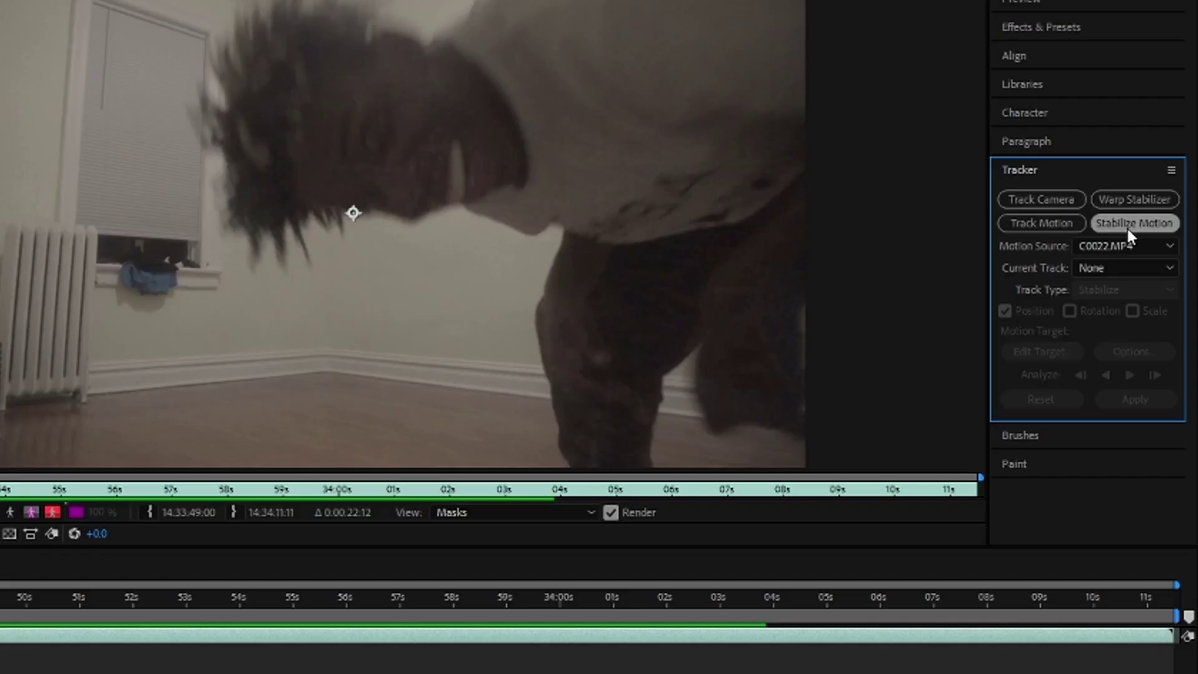
pyautogui.click(1128, 228)
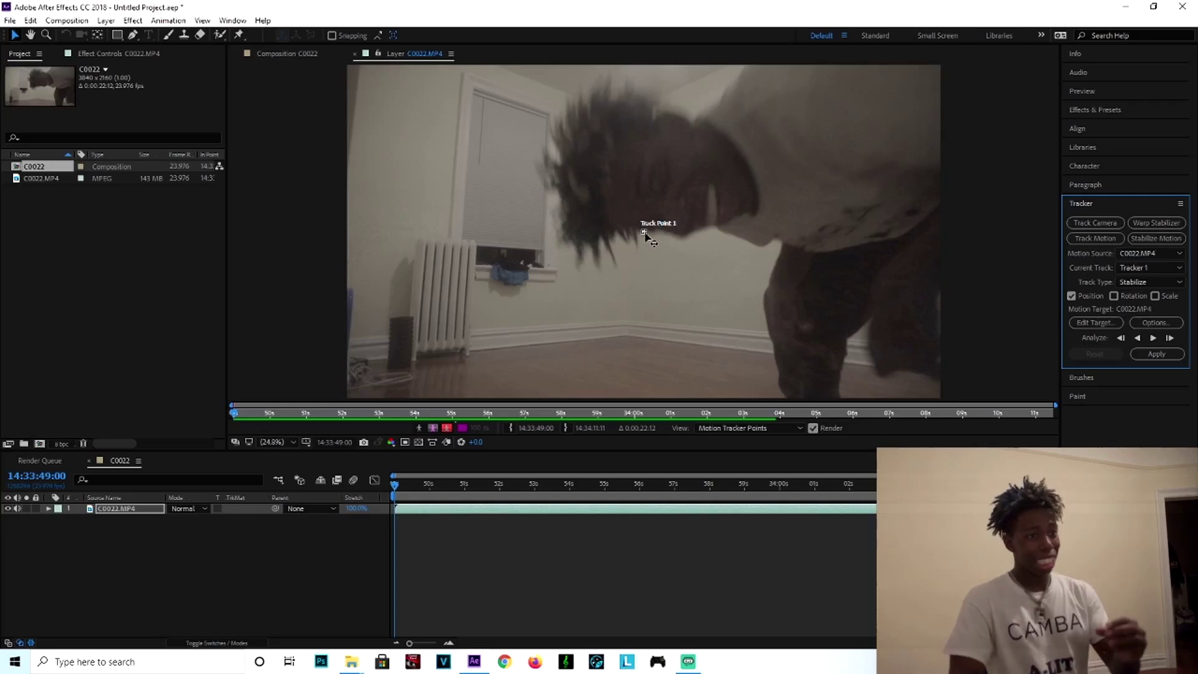
# Step: Enlarge the outer search region and inner feature region of Track Point 1
pyautogui.scroll(4, 646, 234)
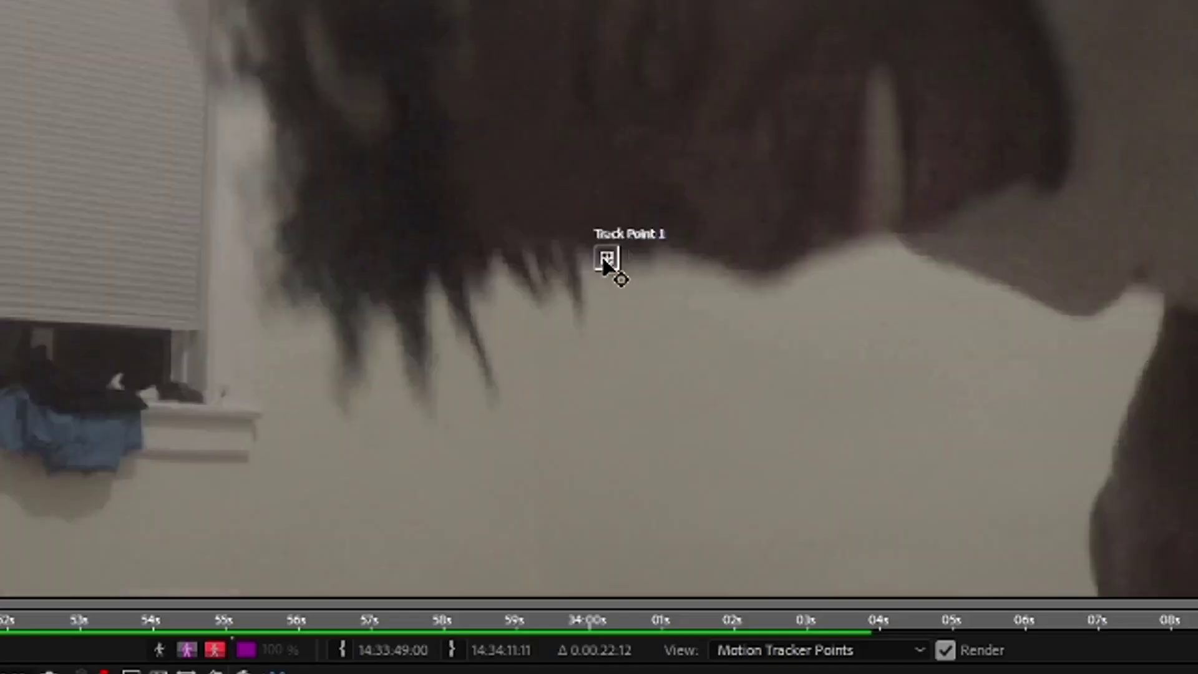
pyautogui.scroll(-4, 604, 261)
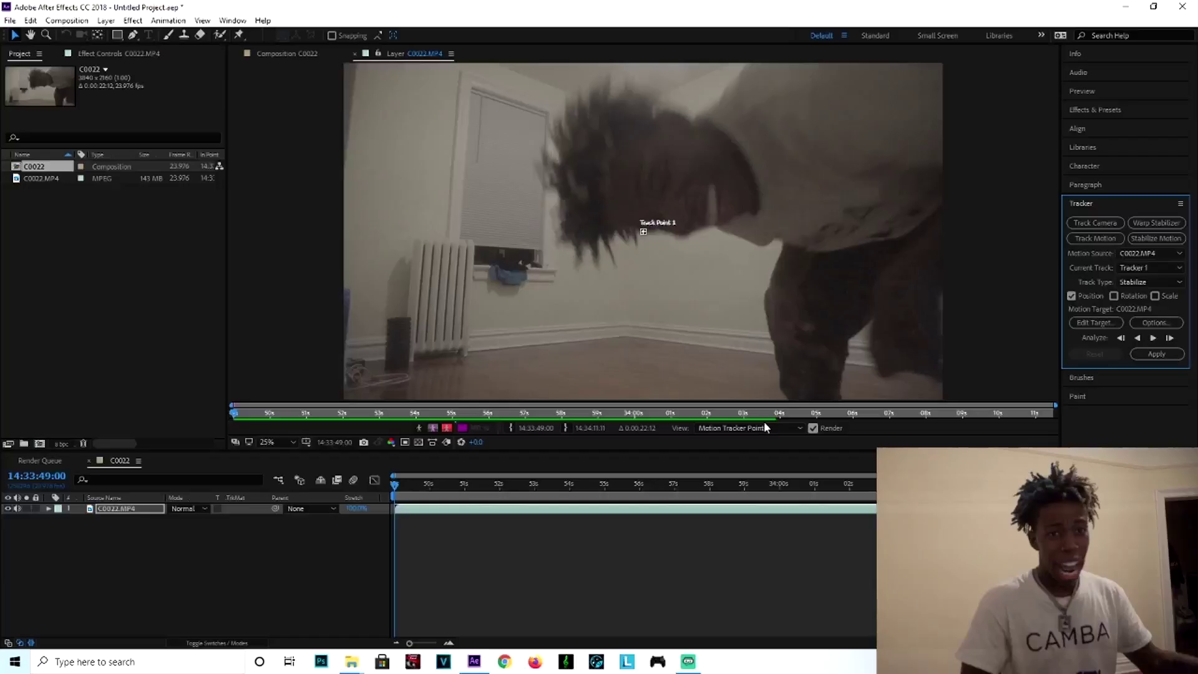
pyautogui.click(644, 233)
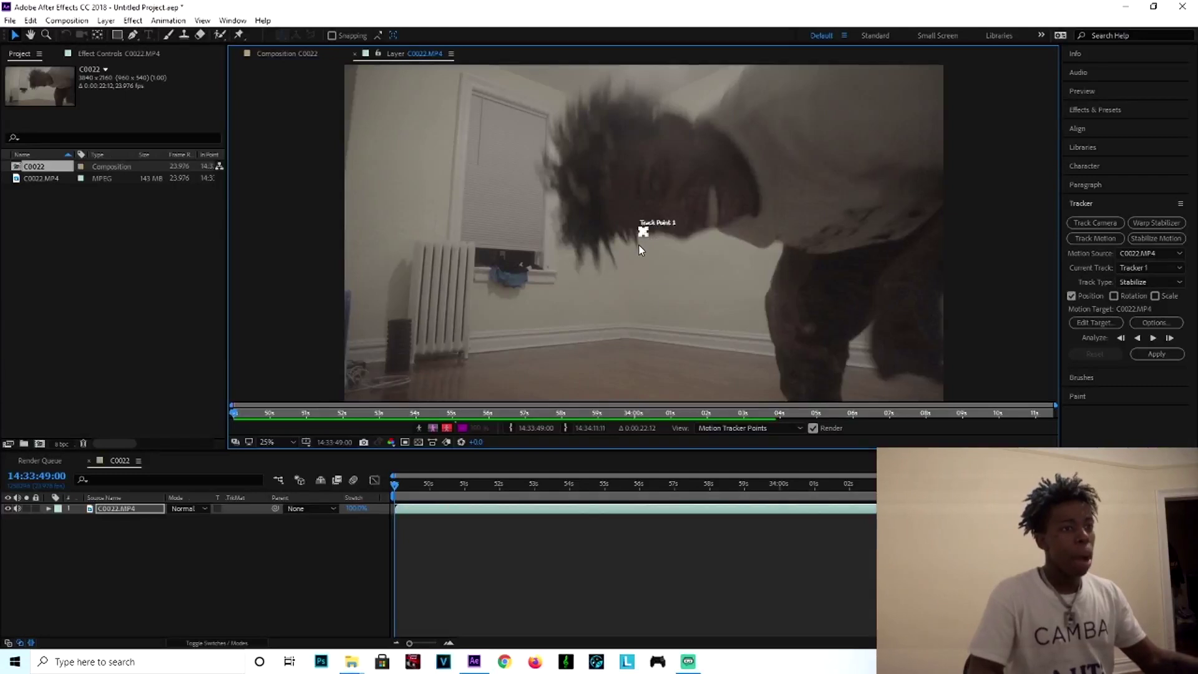
pyautogui.scroll(4, 639, 250)
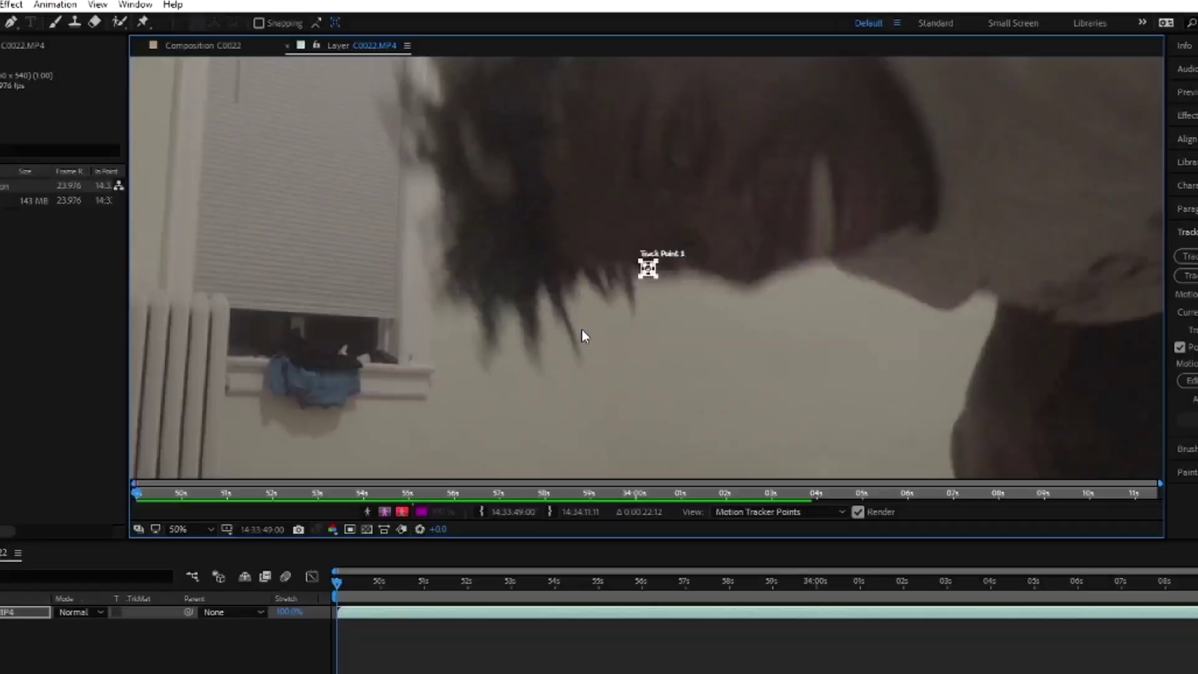
pyautogui.press(',')
pyautogui.press(',')
pyautogui.press(',')
pyautogui.press(',')
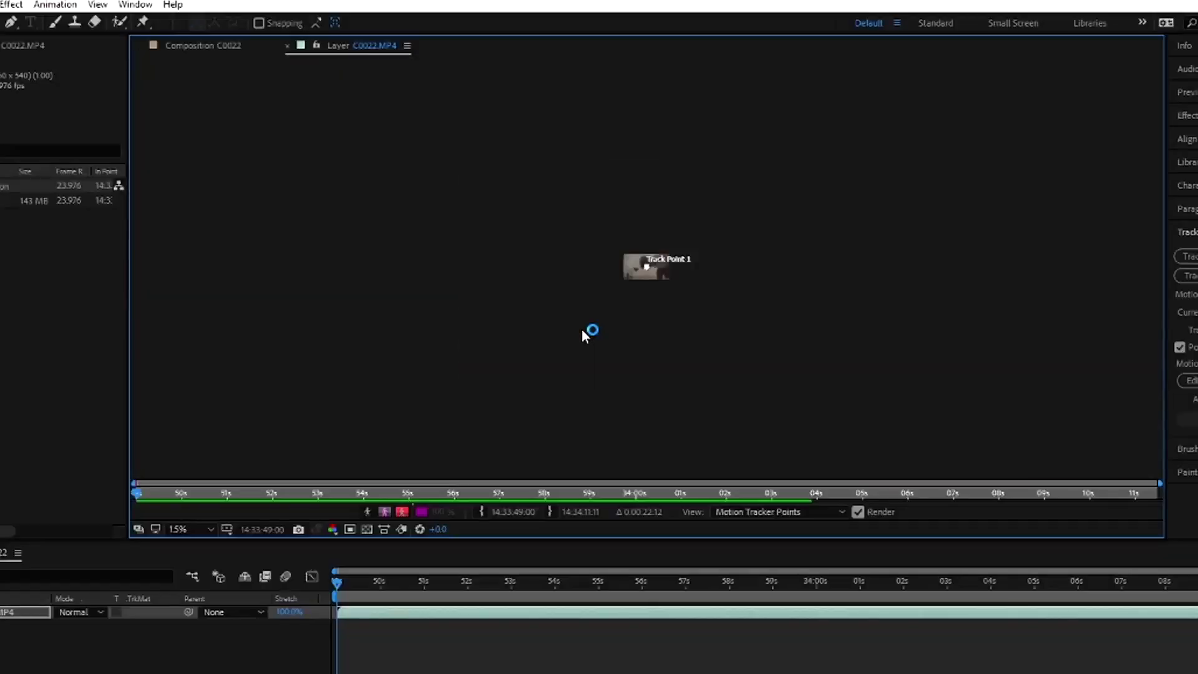
pyautogui.press('.')
pyautogui.press('.')
pyautogui.press('.')
pyautogui.press('.')
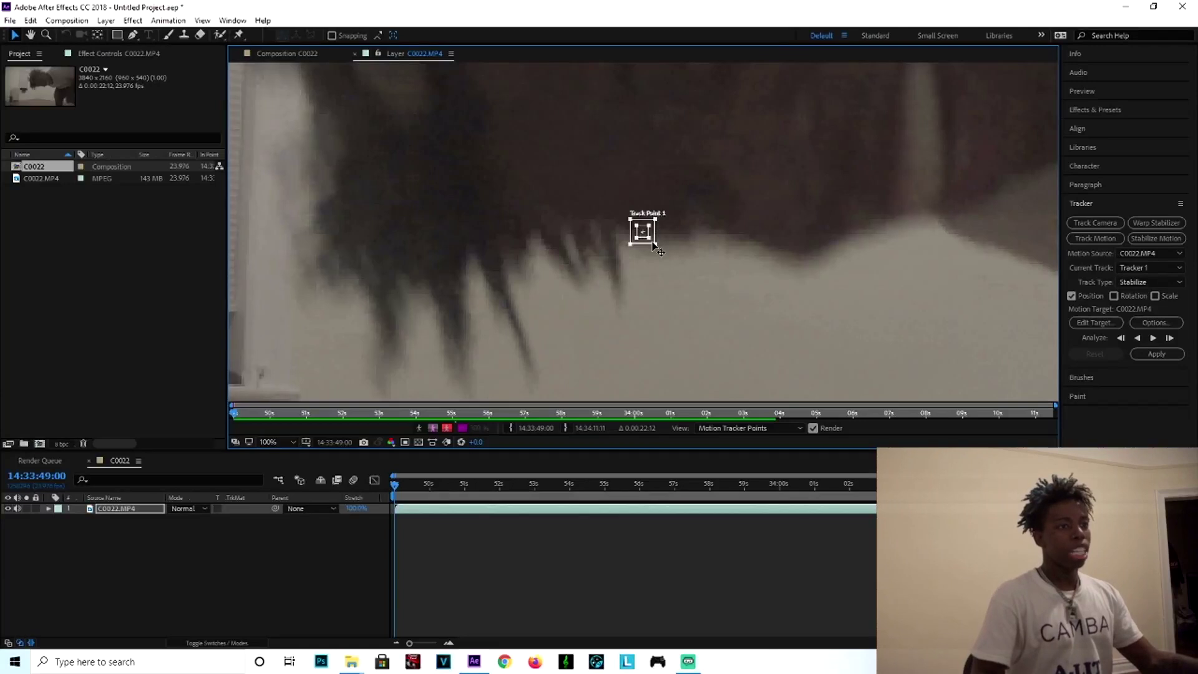
pyautogui.moveTo(661, 257); pyautogui.dragTo(736, 317)
pyautogui.moveTo(649, 240); pyautogui.dragTo(670, 271)
pyautogui.press(',')
pyautogui.press(',')
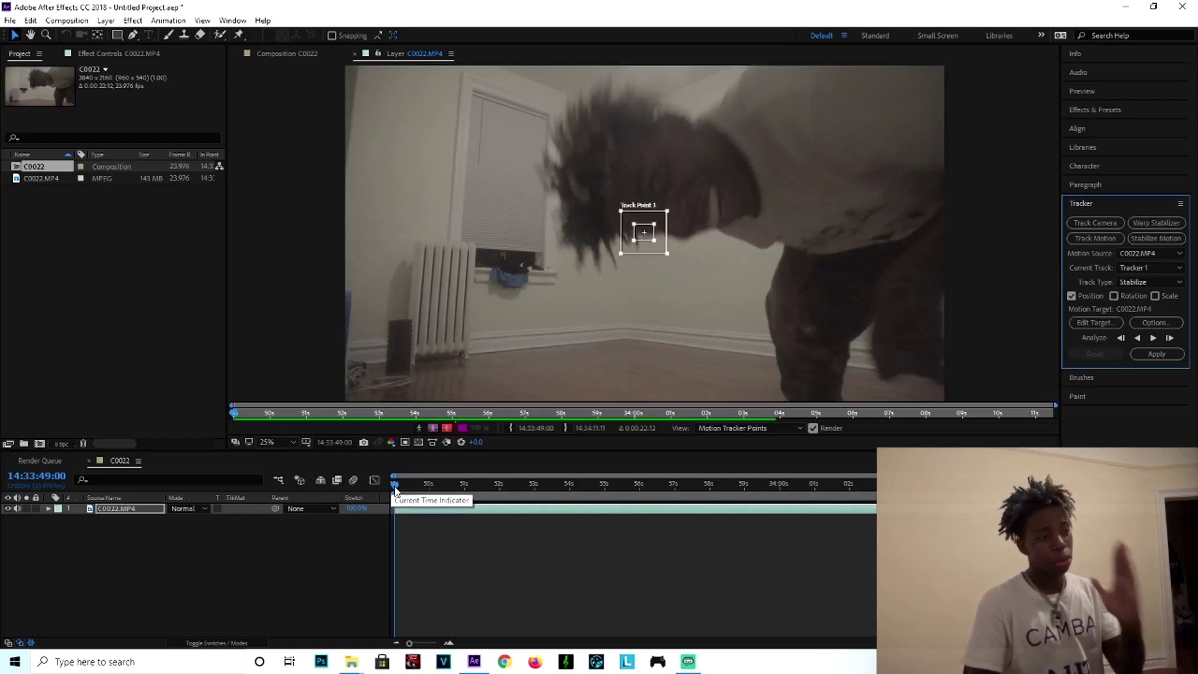
# Step: Go to 14:33:51:02 and position Track Point 1 on the dancer's hair
pyautogui.moveTo(394, 490); pyautogui.dragTo(470, 494)
pyautogui.scroll(2, 667, 242)
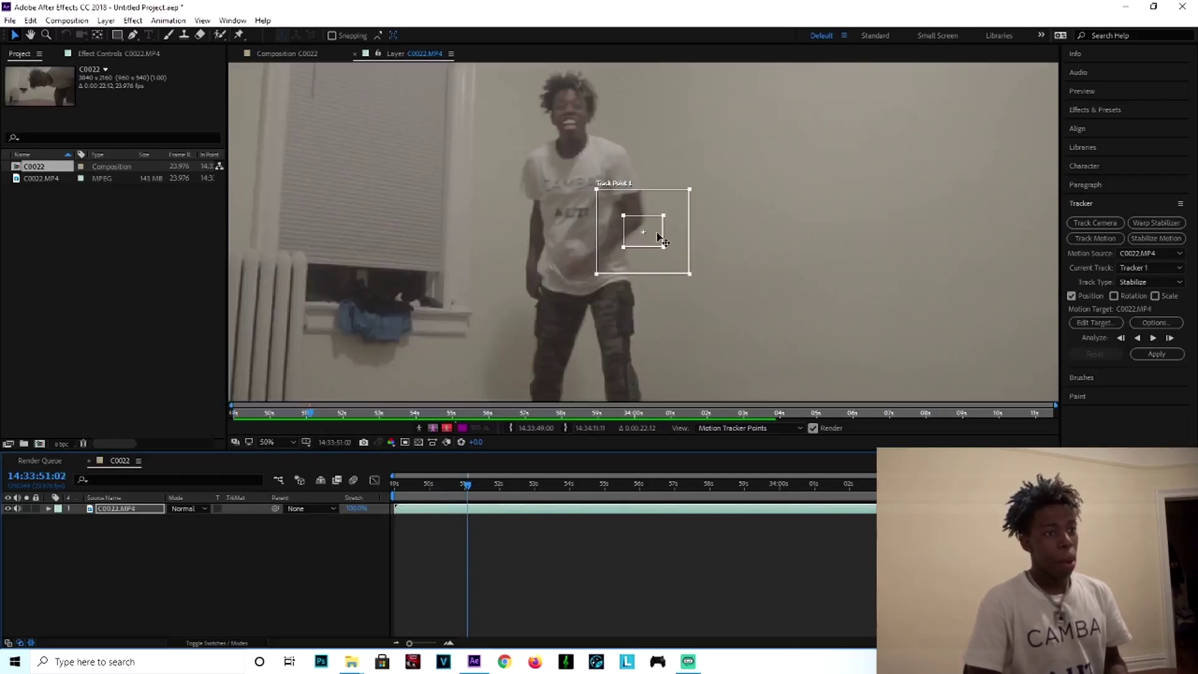
pyautogui.moveTo(658, 233); pyautogui.dragTo(580, 85)
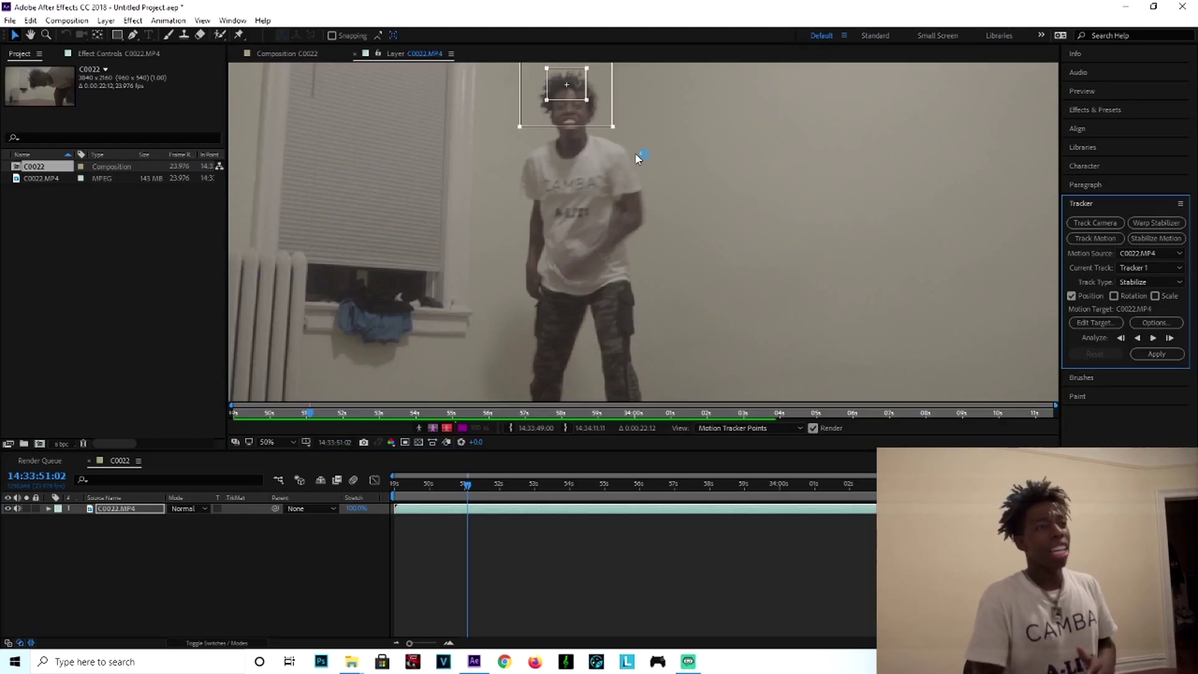
pyautogui.moveTo(581, 103); pyautogui.dragTo(360, 290)
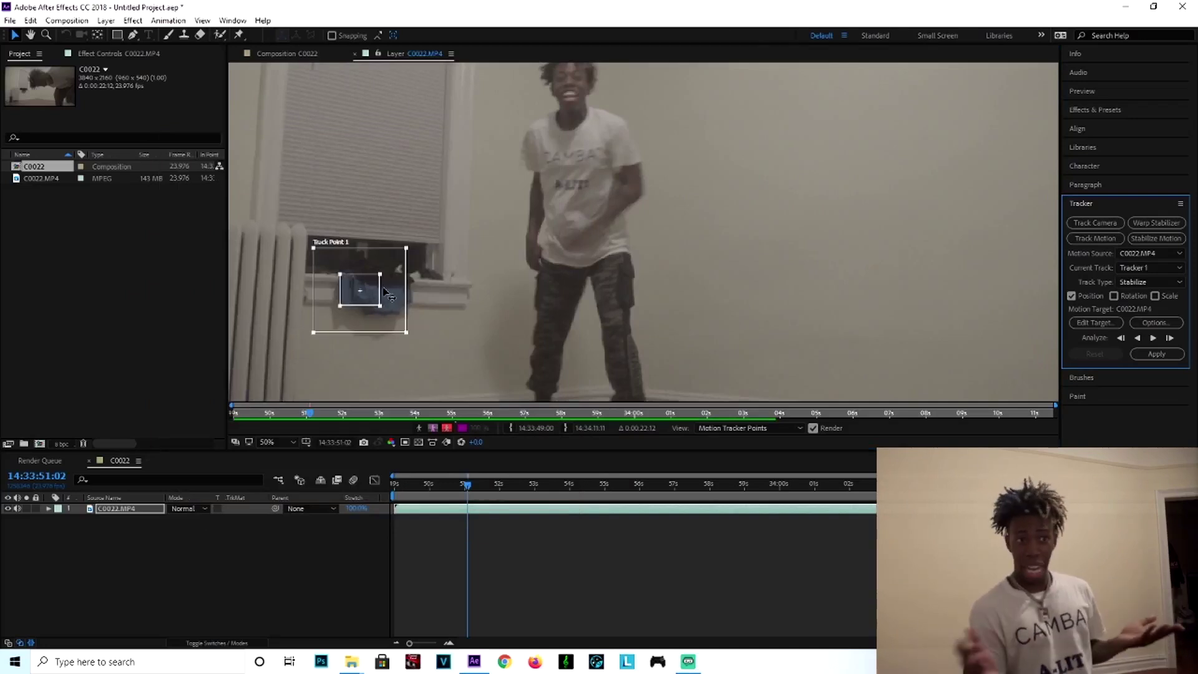
pyautogui.moveTo(368, 298); pyautogui.dragTo(575, 216)
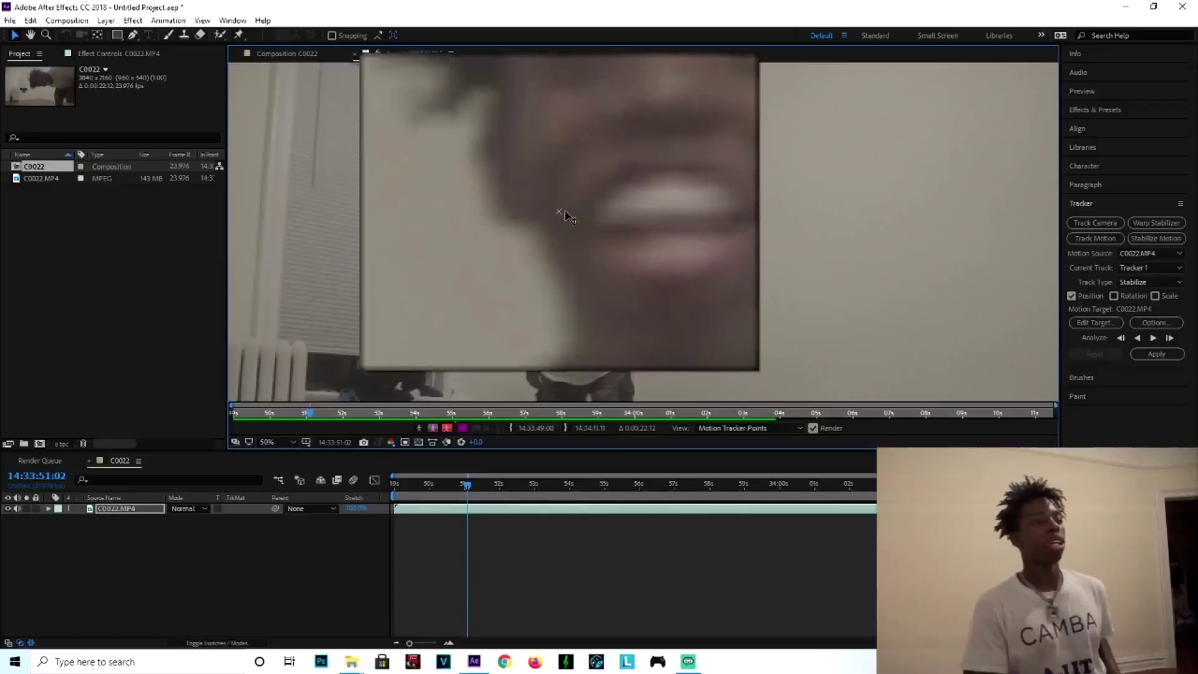
pyautogui.moveTo(561, 211); pyautogui.dragTo(569, 180)
# Step: Shrink the track point's feature and search regions so they fit closely around the dancer's hair
pyautogui.press('.')
pyautogui.moveTo(647, 245); pyautogui.dragTo(655, 251)
pyautogui.moveTo(743, 324); pyautogui.dragTo(709, 291)
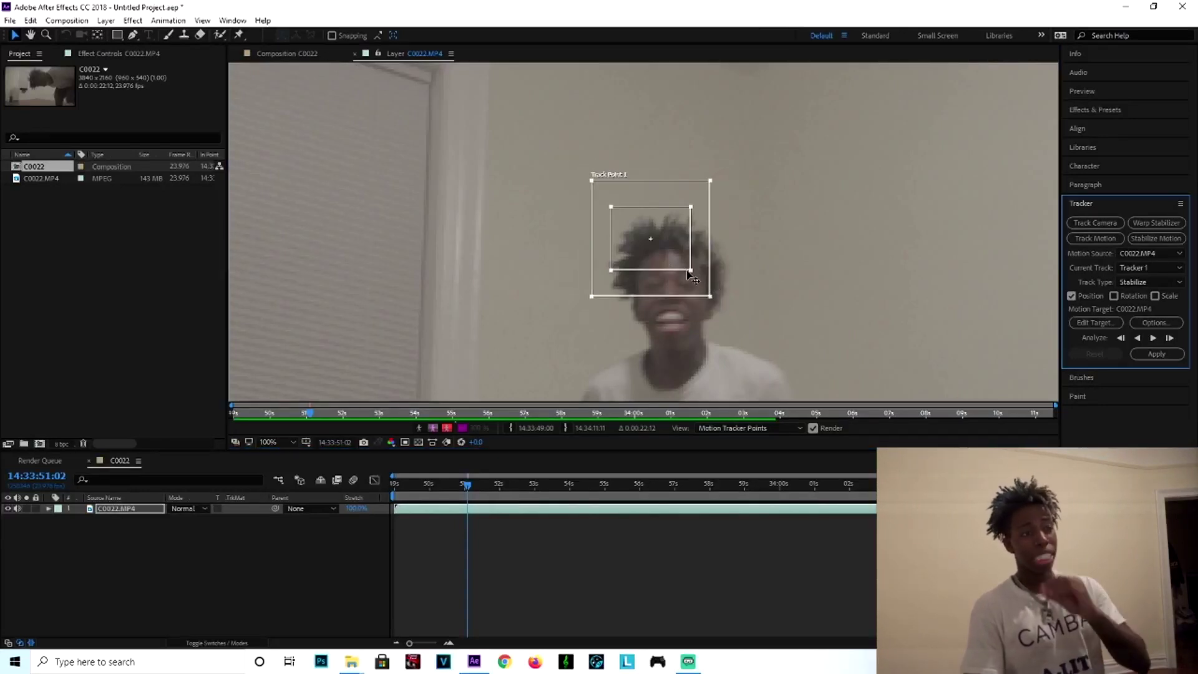
pyautogui.moveTo(692, 276); pyautogui.dragTo(667, 260)
pyautogui.moveTo(709, 300); pyautogui.dragTo(697, 289)
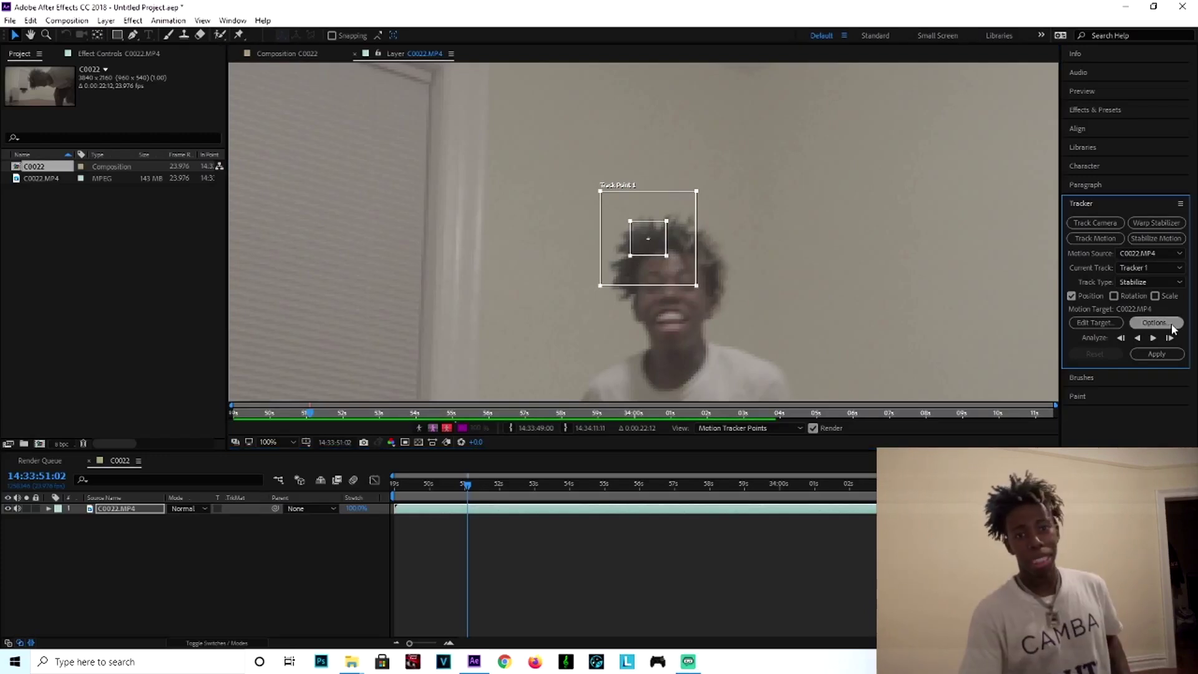
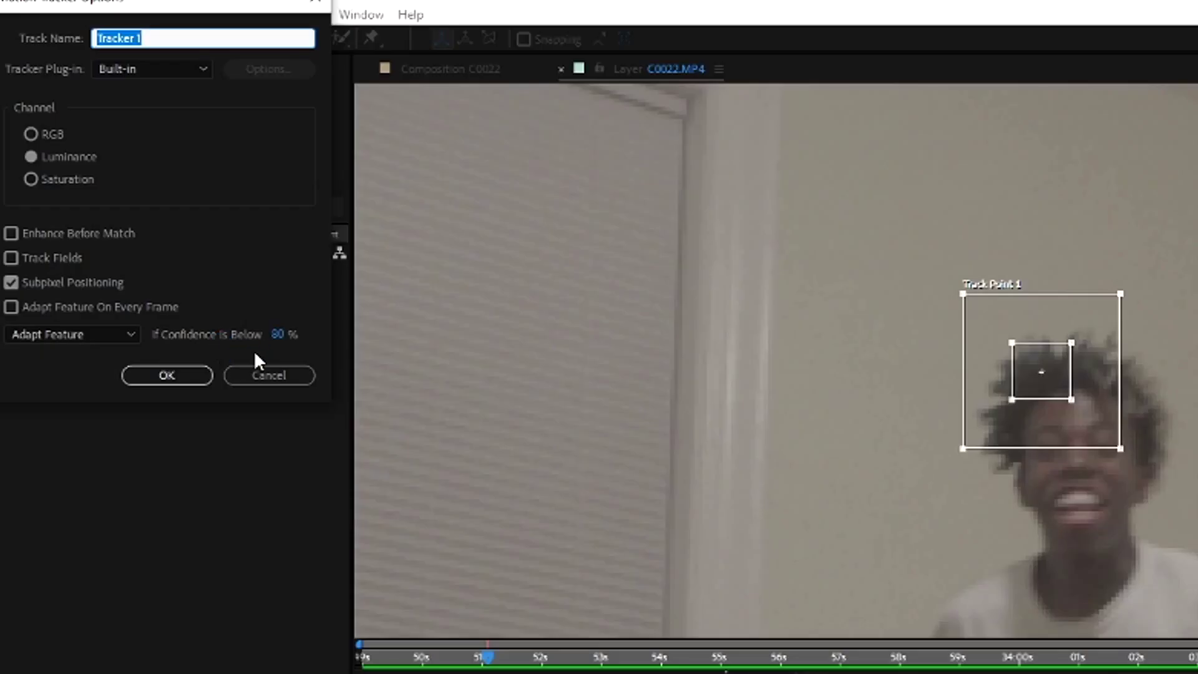
# Step: Set the motion tracker options to Stop Tracking when confidence falls below the threshold
pyautogui.click(122, 340)
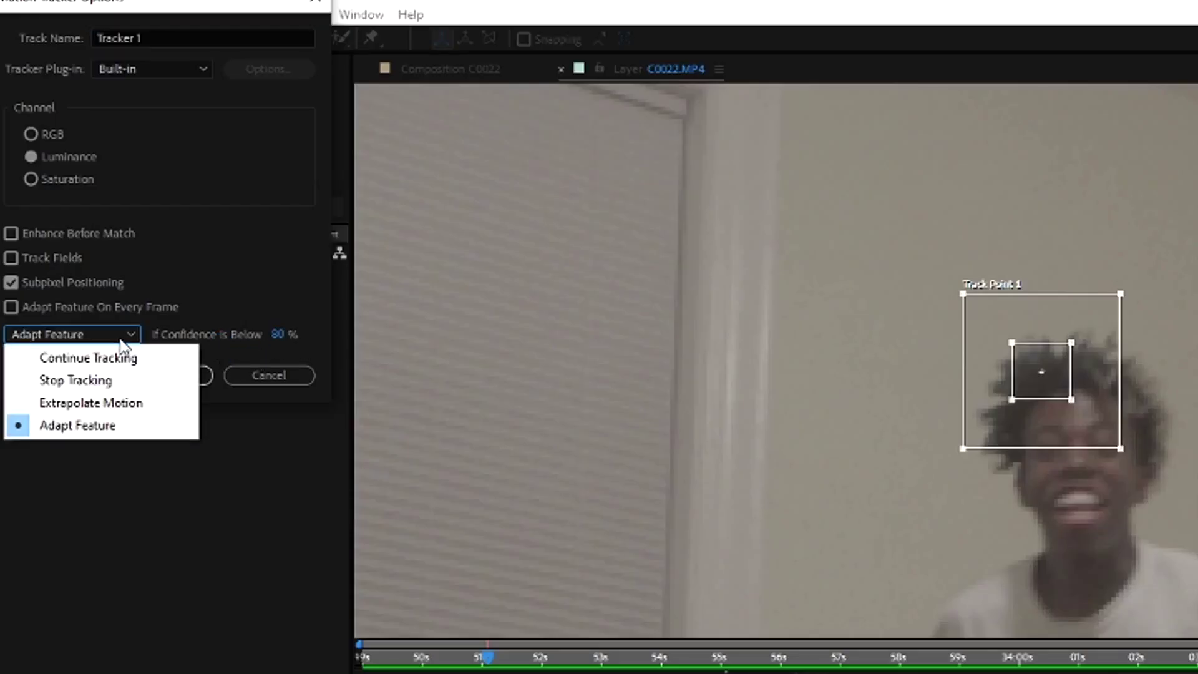
pyautogui.click(111, 379)
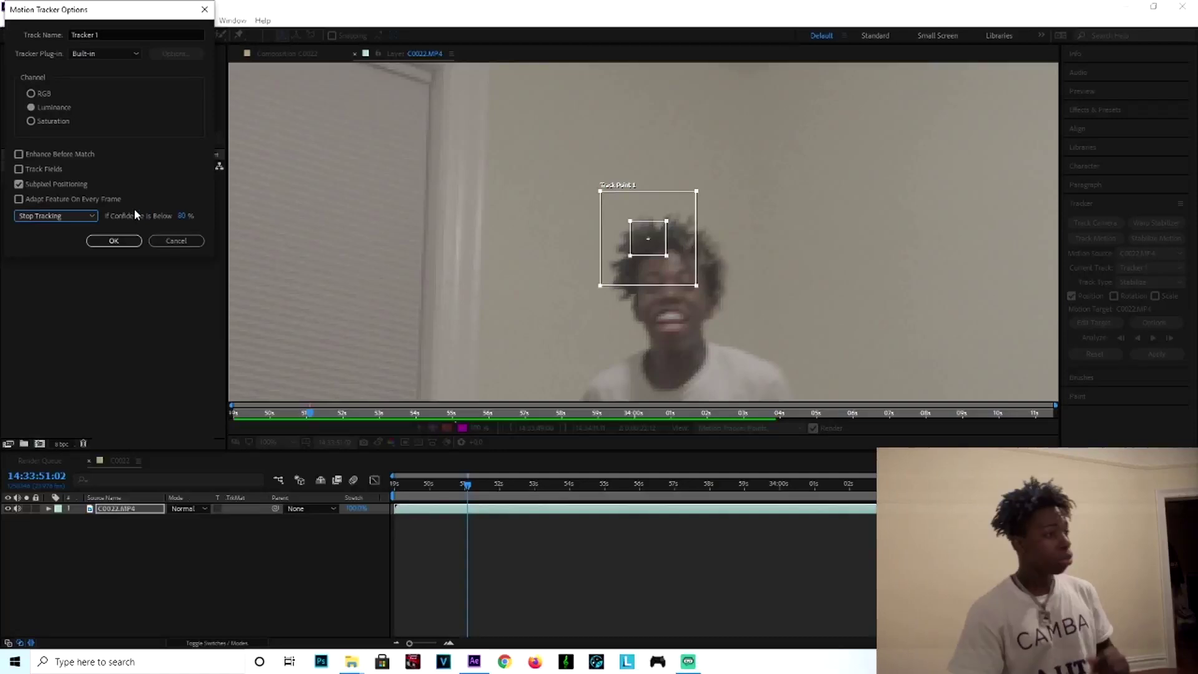
pyautogui.click(128, 243)
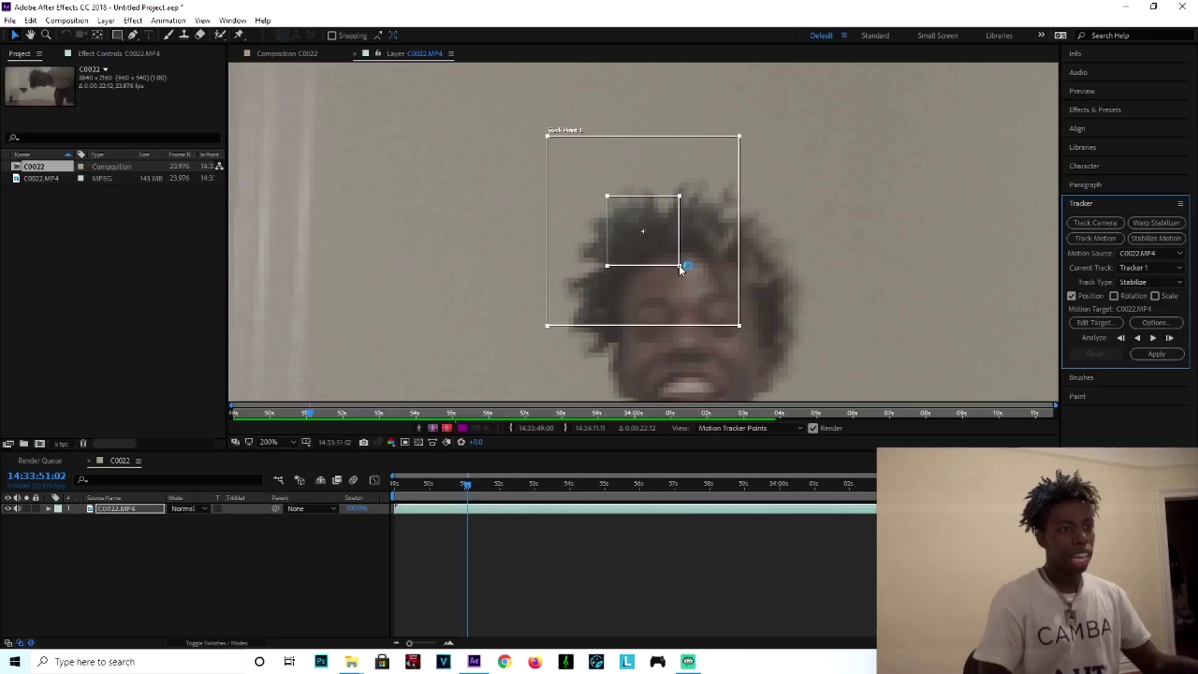
# Step: Analyze the head's motion forward from 14:33:51:02 with Track Point 1
pyautogui.moveTo(679, 265); pyautogui.dragTo(678, 264)
pyautogui.press(',')
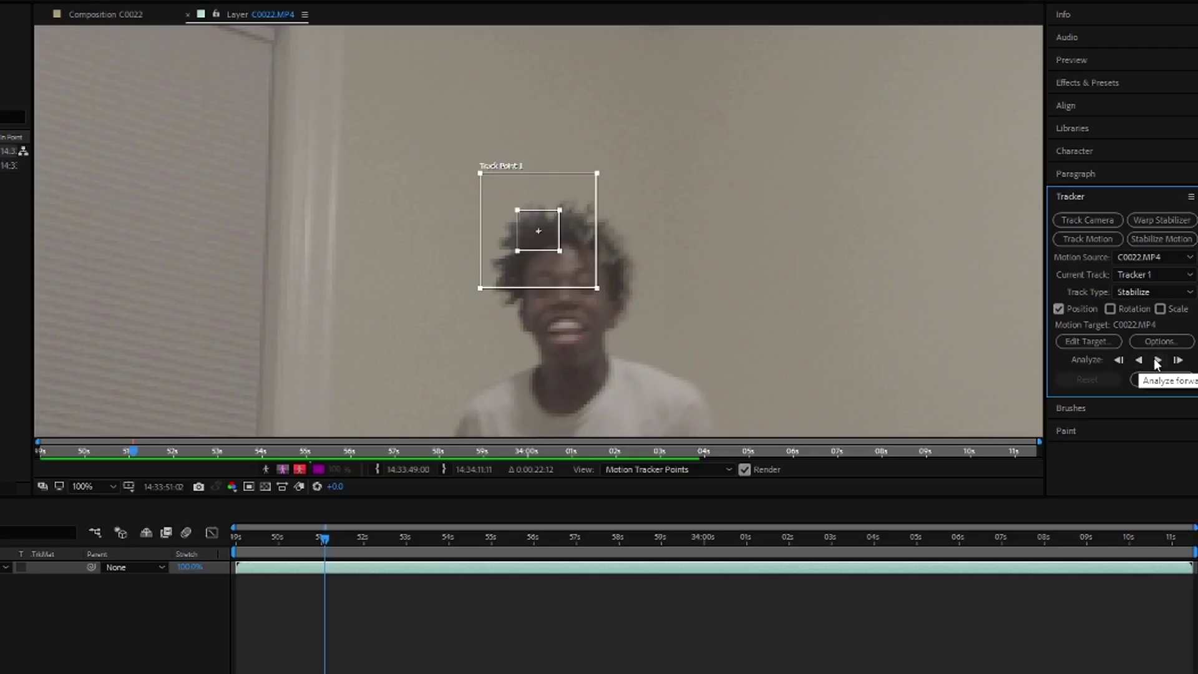
pyautogui.click(1156, 362)
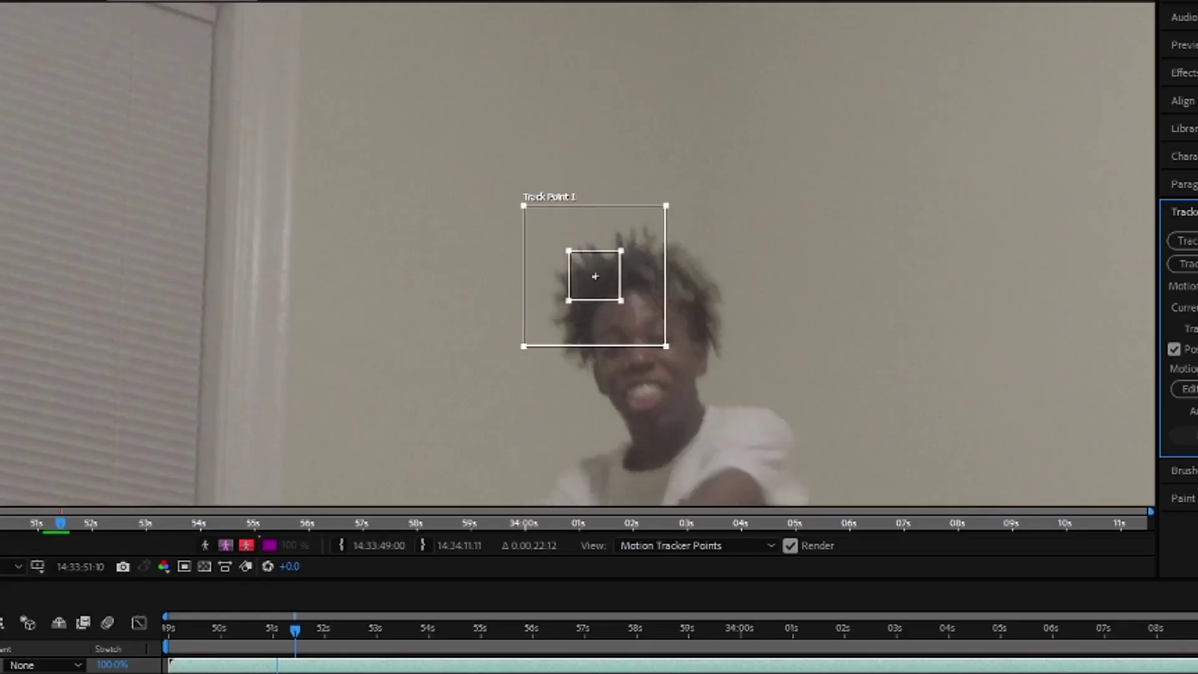
pyautogui.click(1154, 338)
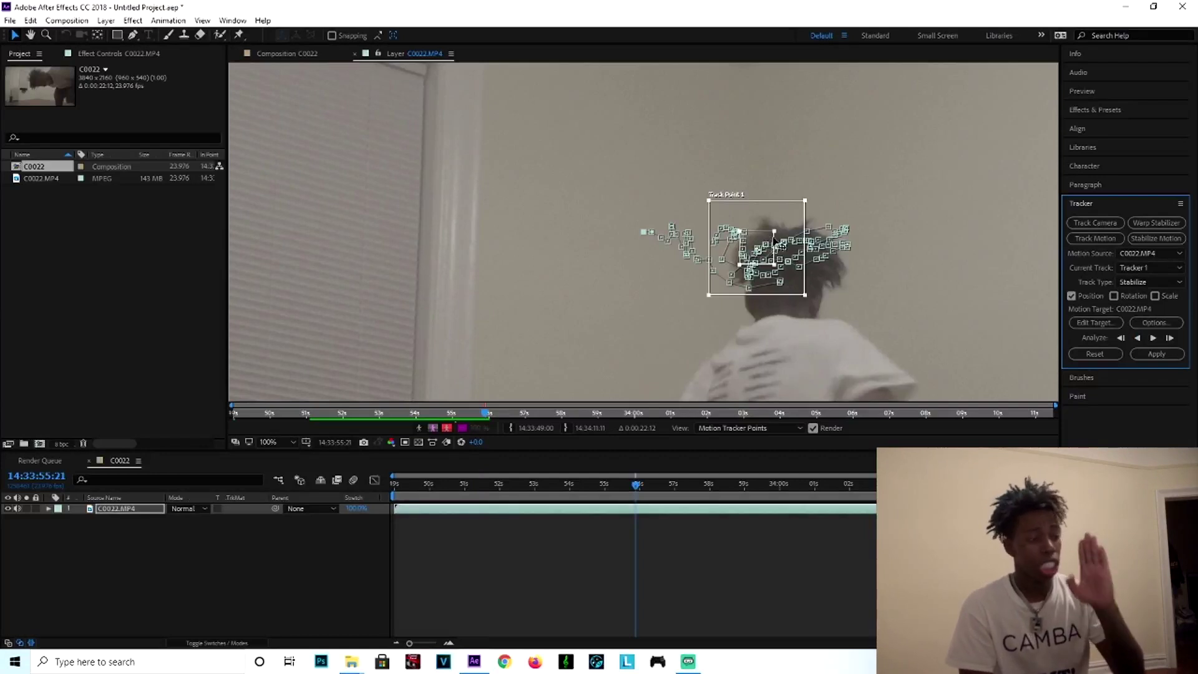
# Step: Re-centre Track Point 1 on the dancer's hair at 14:33:55:21 and again one frame further, at 14:33:55:22
pyautogui.moveTo(779, 221); pyautogui.dragTo(818, 217)
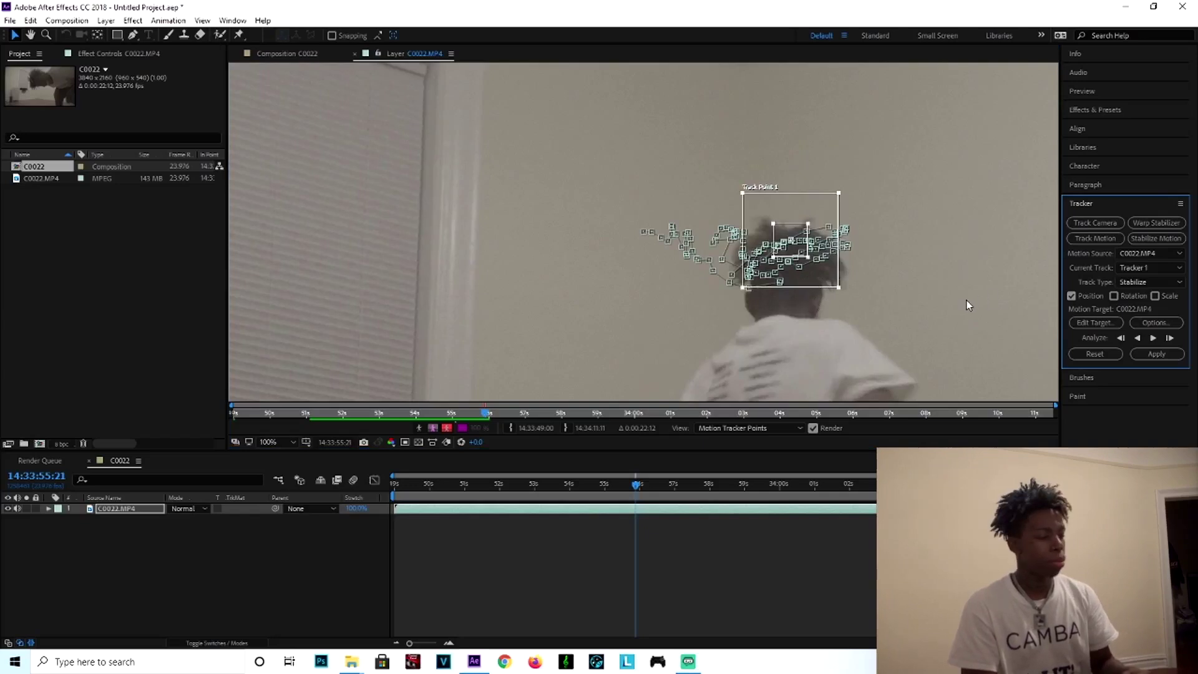
pyautogui.click(802, 268)
pyautogui.press('pagedown')
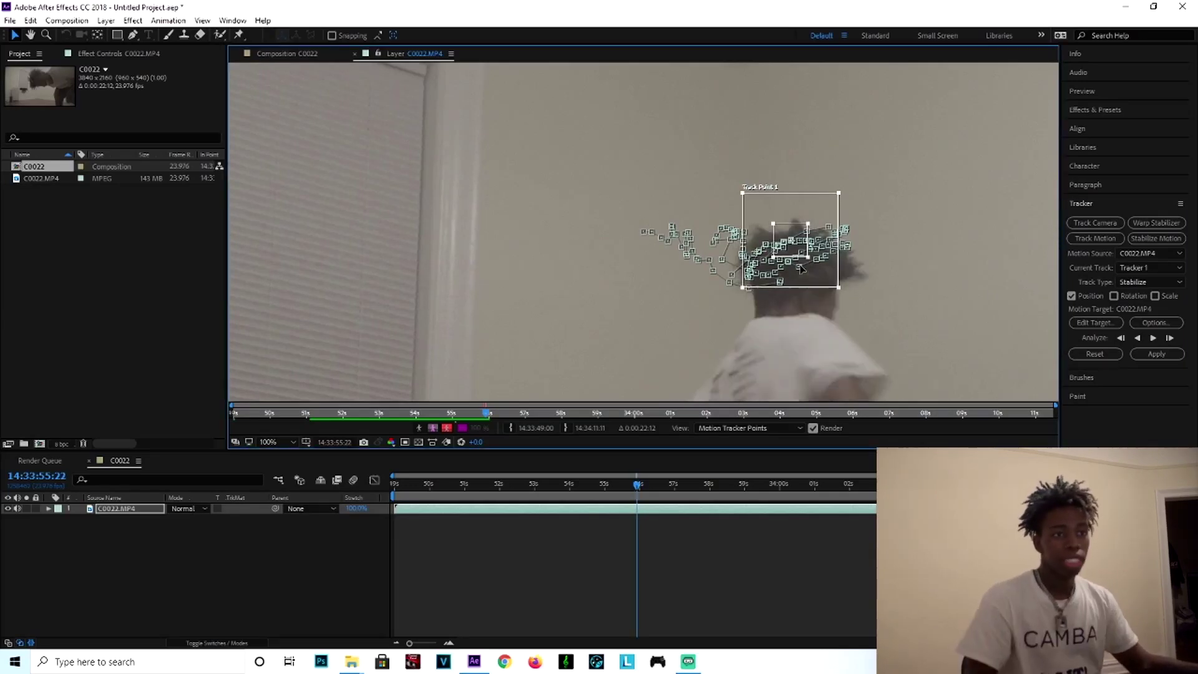
pyautogui.moveTo(801, 278); pyautogui.dragTo(805, 280)
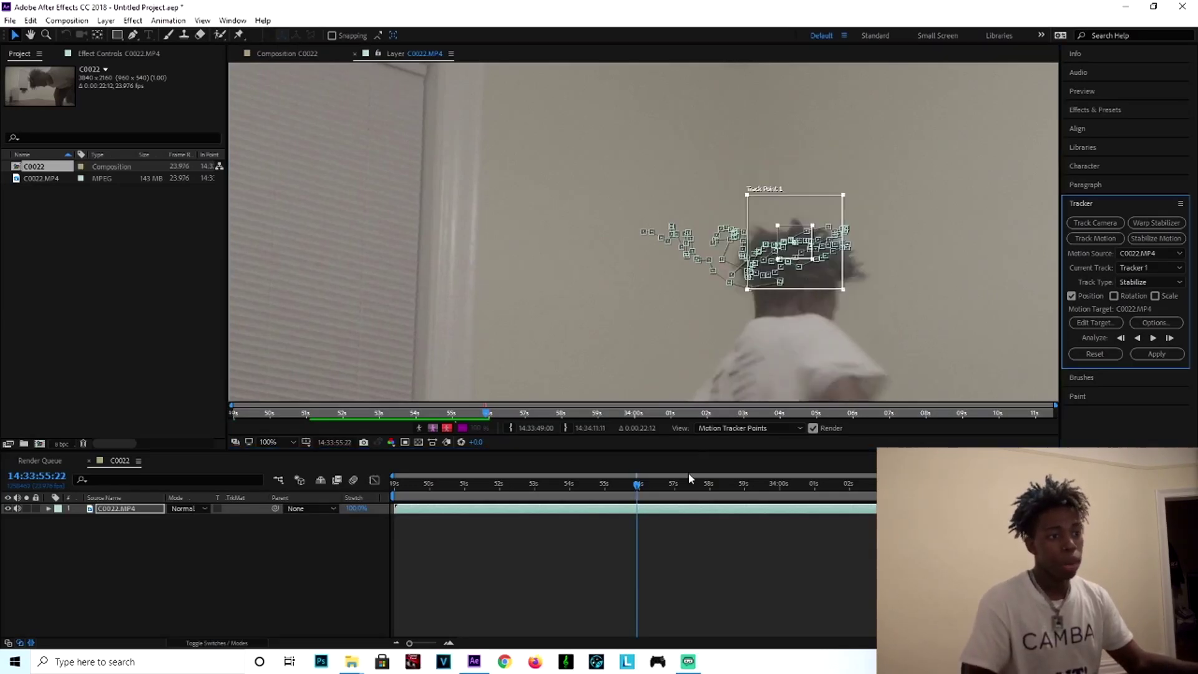
# Step: Advance from 14:33:55:22 to 14:33:56:01, realigning Track Point 1 with the dancer's hair along the way
pyautogui.click(638, 492)
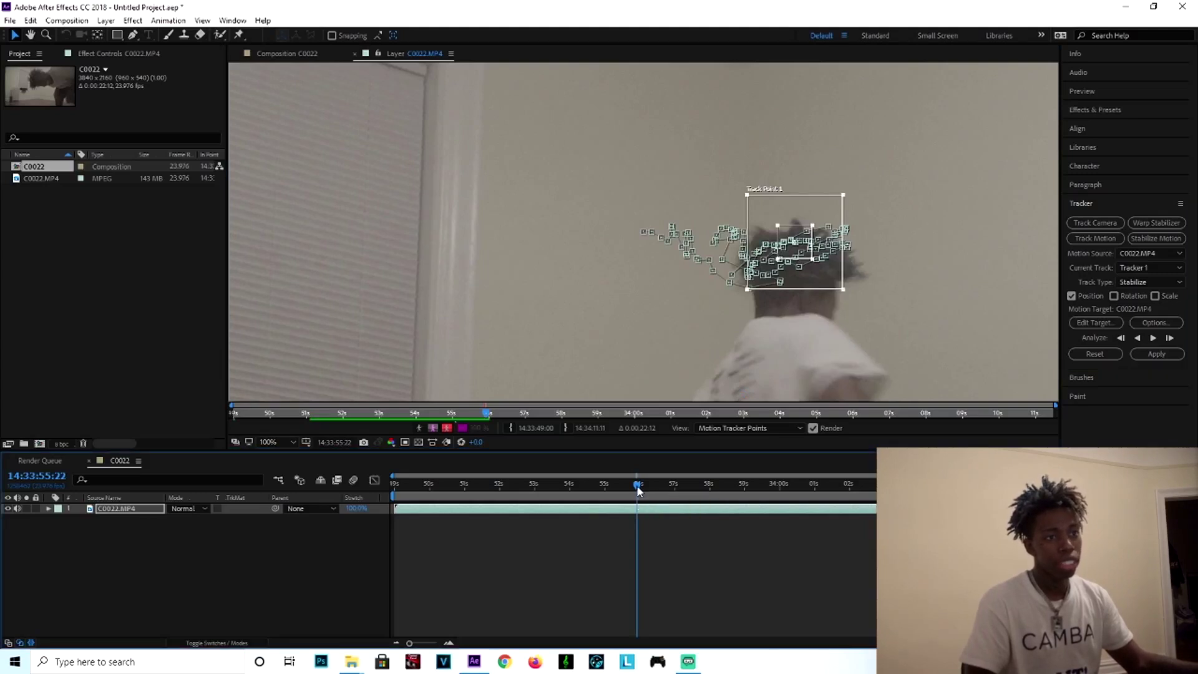
pyautogui.moveTo(638, 492); pyautogui.dragTo(639, 492)
pyautogui.moveTo(809, 287); pyautogui.dragTo(815, 291)
pyautogui.moveTo(641, 492); pyautogui.dragTo(643, 492)
pyautogui.moveTo(810, 277); pyautogui.dragTo(851, 292)
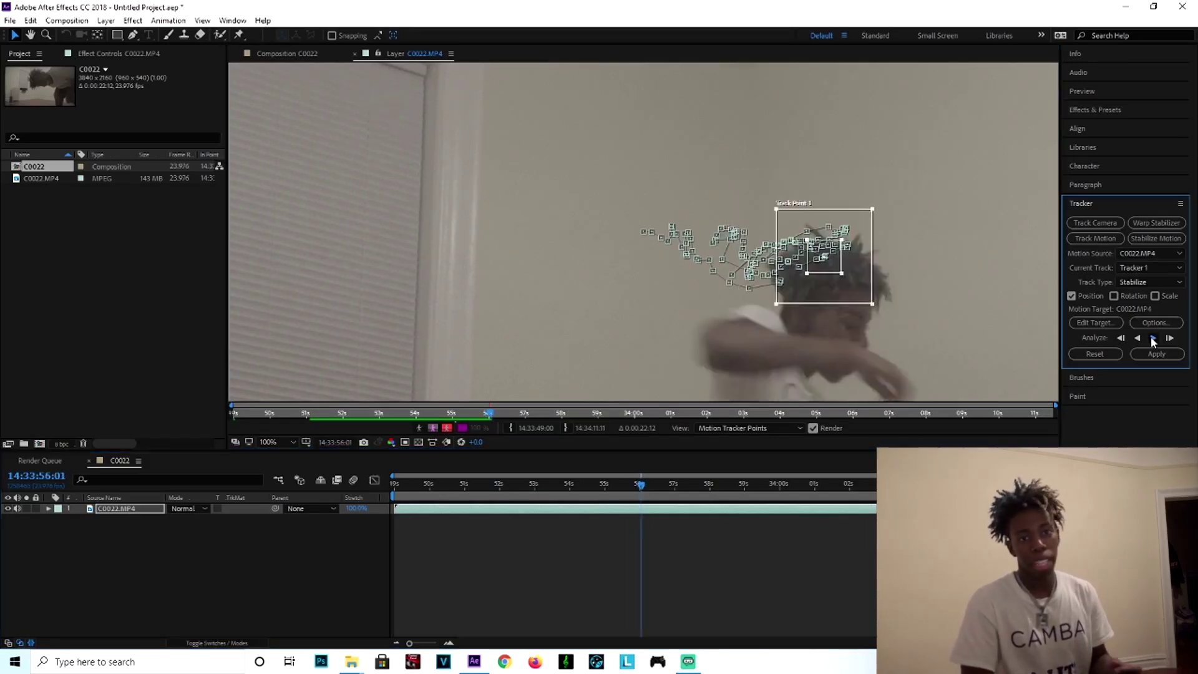
# Step: Analyze the head's motion forward from 14:33:56:01, pausing to re-centre the track point on the hair before resuming the analysis
pyautogui.click(1156, 338)
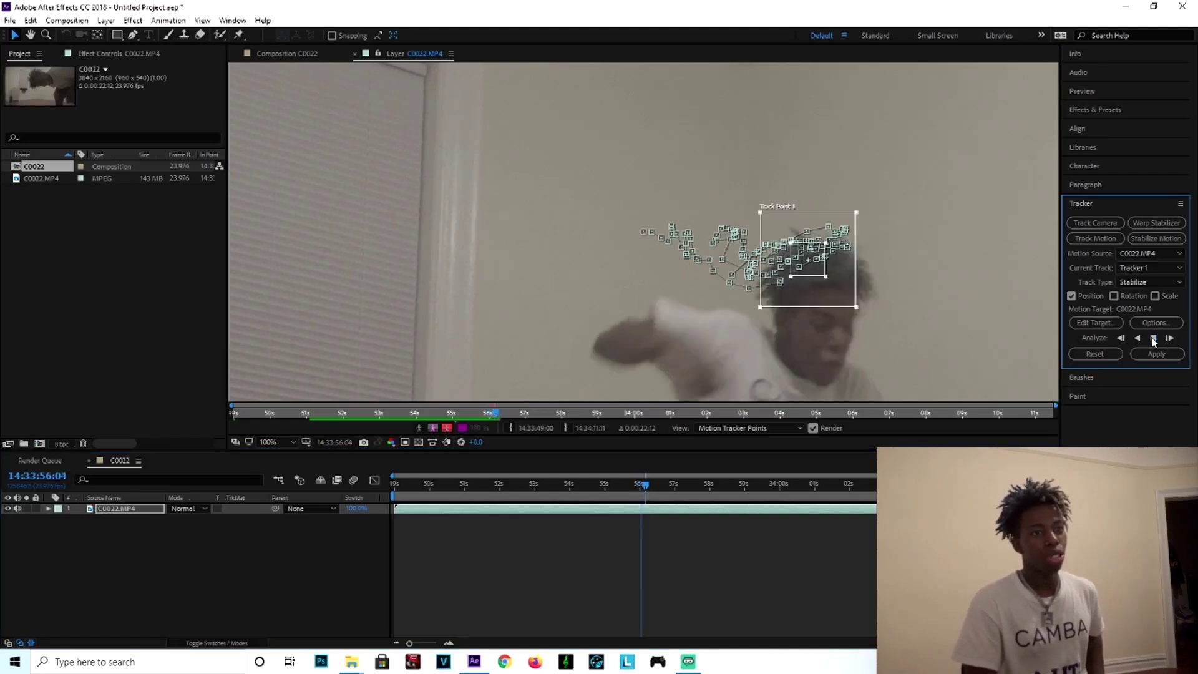
pyautogui.click(1154, 339)
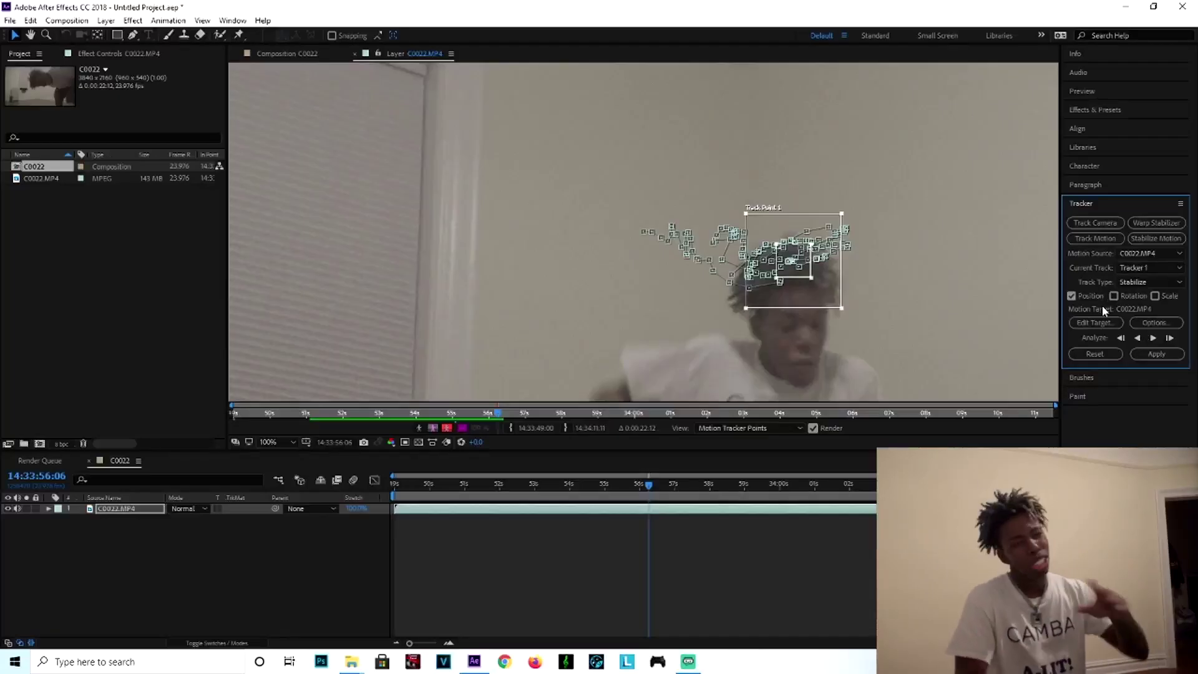
pyautogui.click(792, 294)
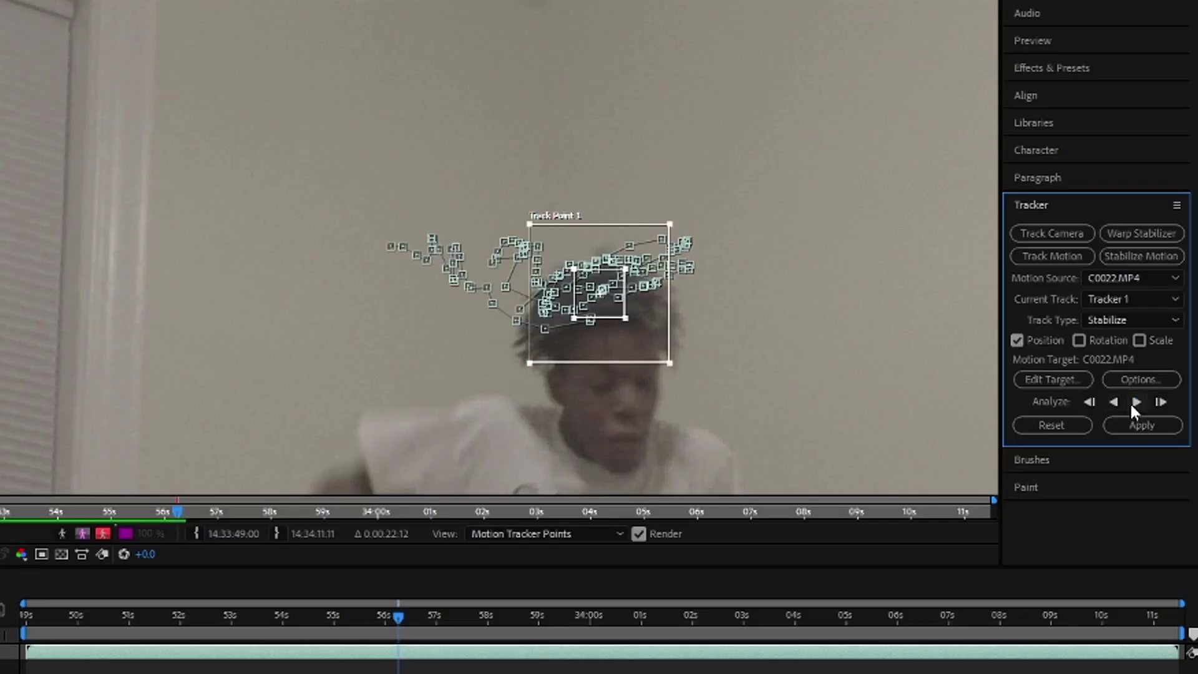
pyautogui.click(1135, 402)
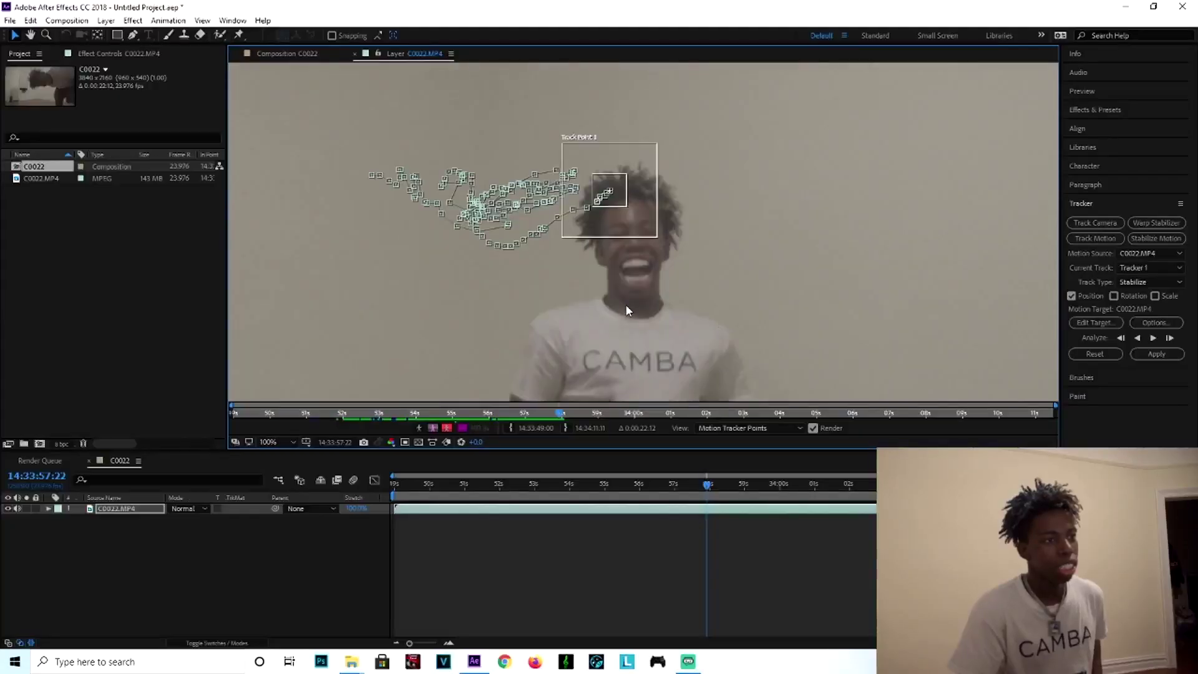
pyautogui.press('.')
pyautogui.press('.')
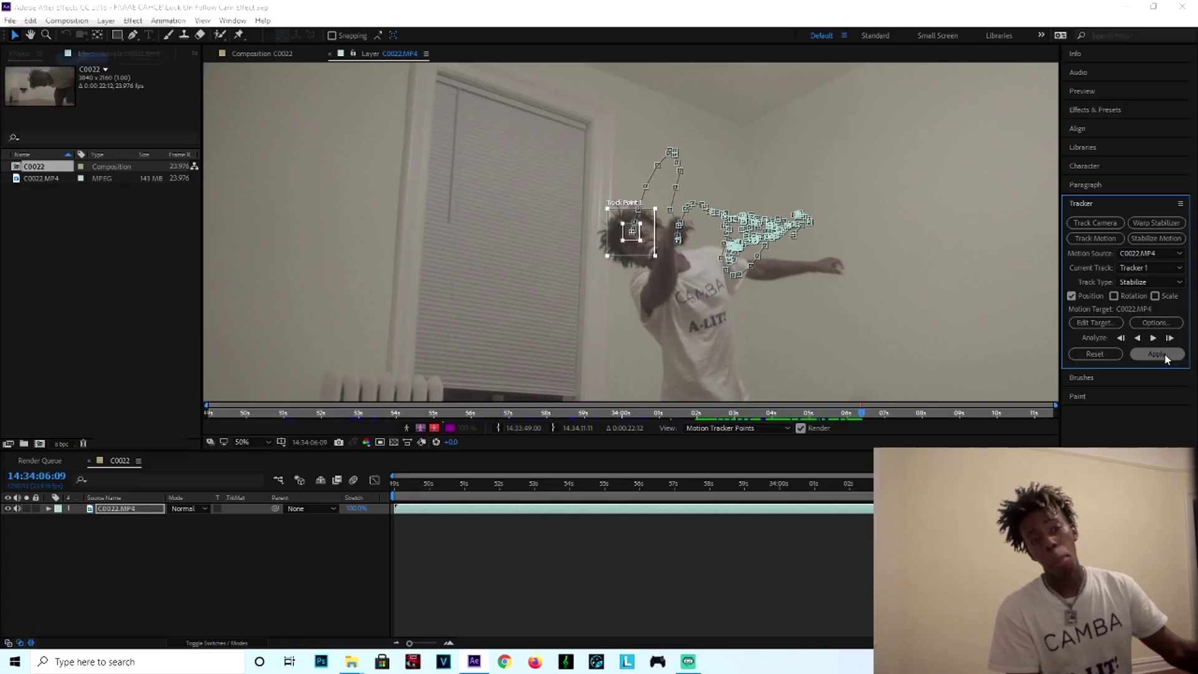
# Step: Apply the head stabilization to the C0022.MP4 layer in the X and Y dimensions
pyautogui.click(1160, 360)
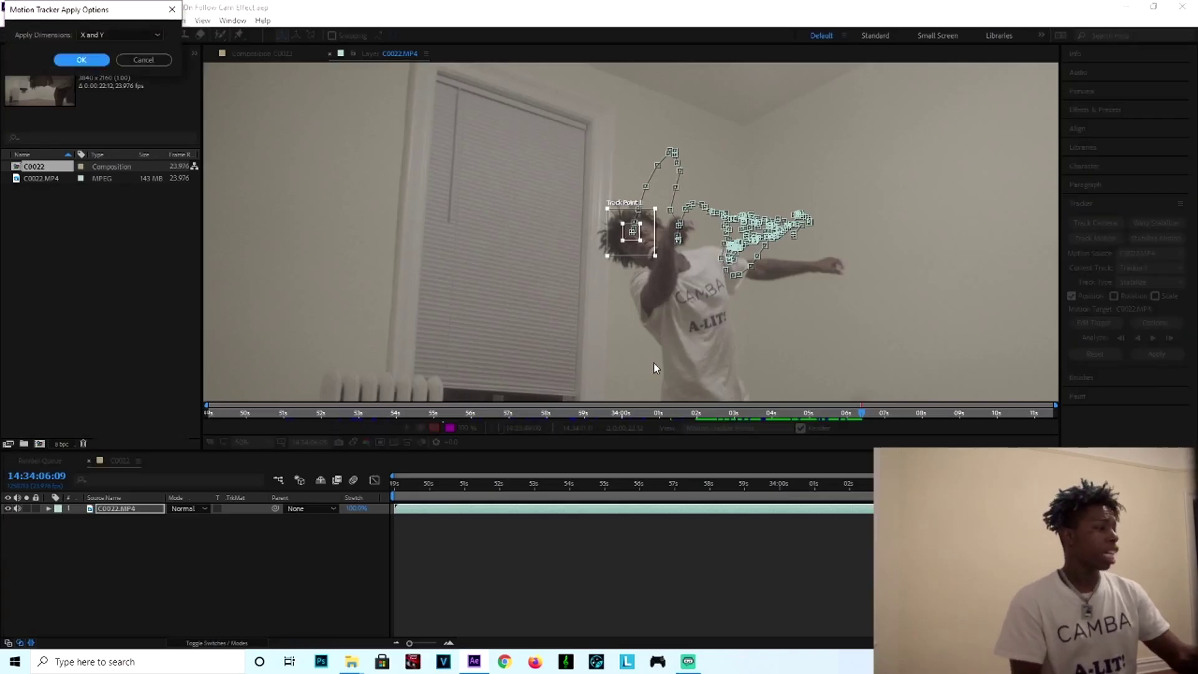
pyautogui.moveTo(83, 15); pyautogui.dragTo(631, 273)
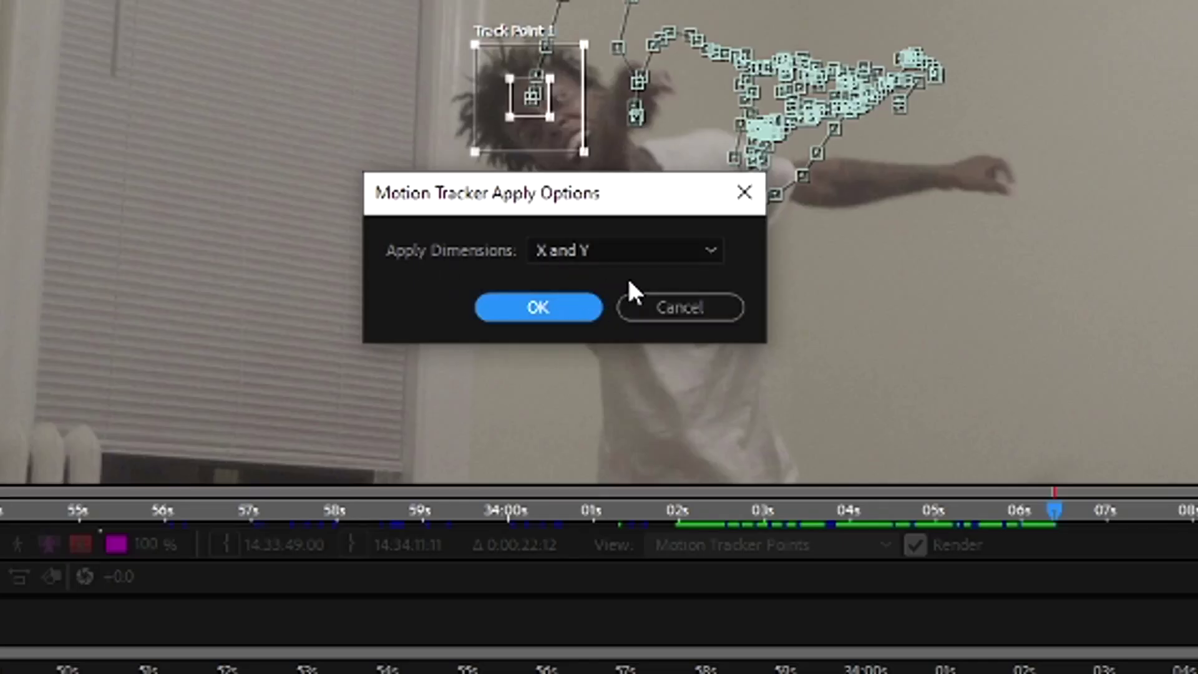
pyautogui.click(623, 250)
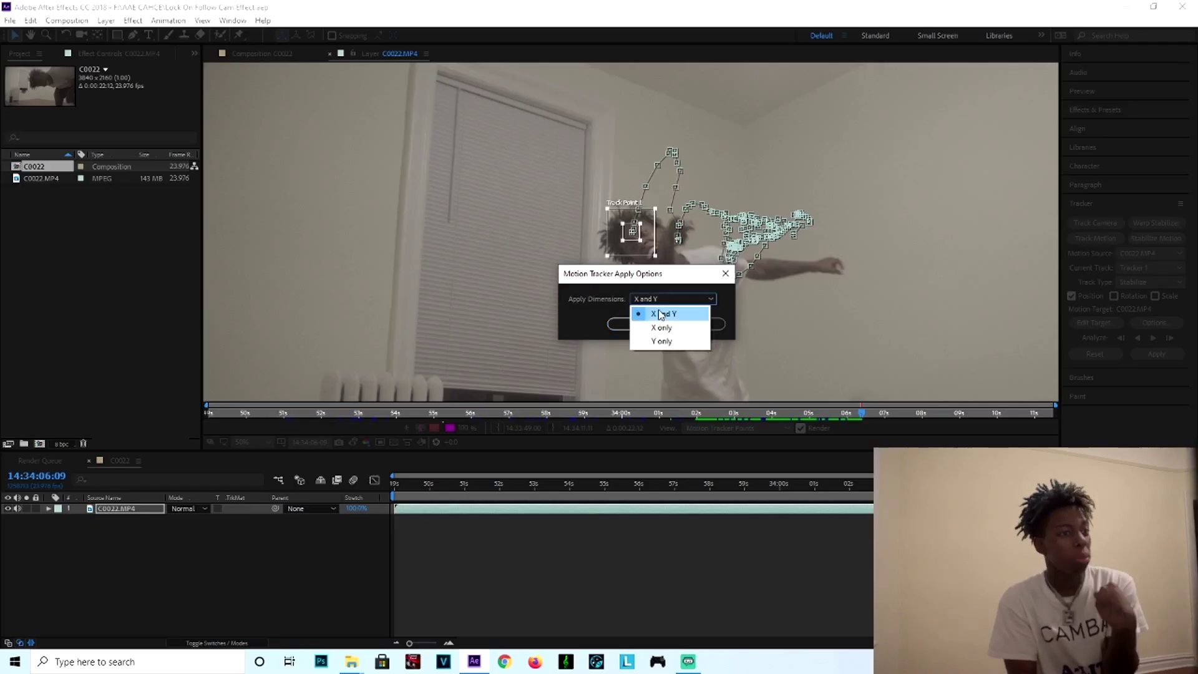
pyautogui.click(660, 315)
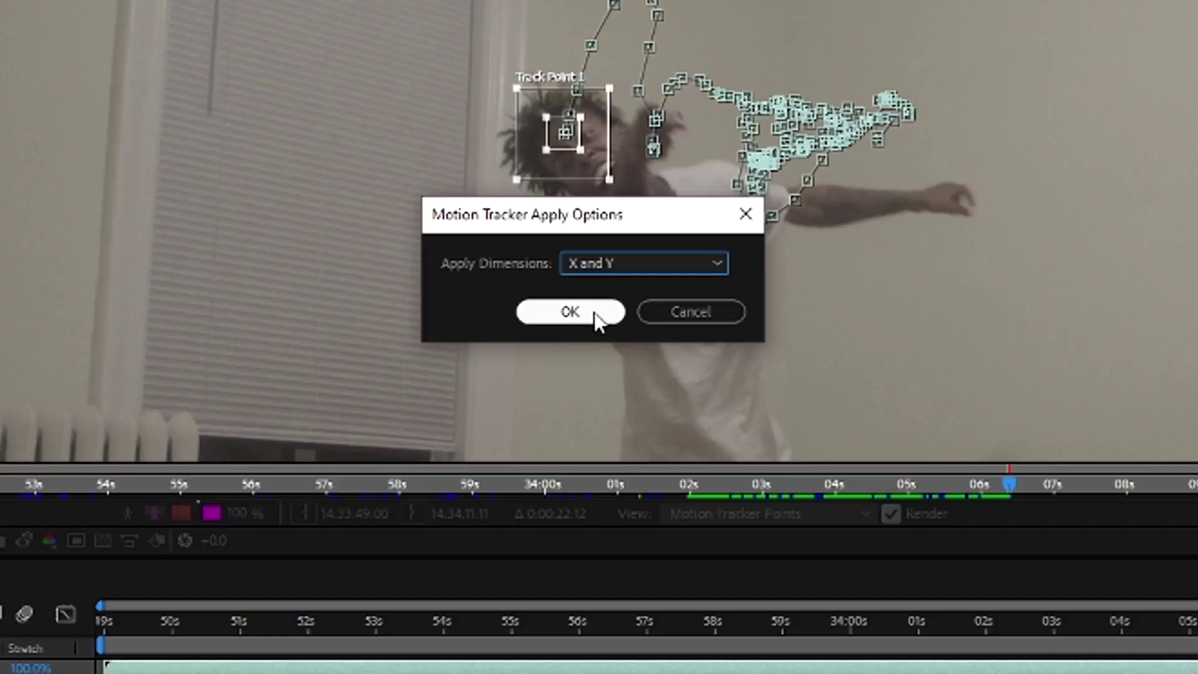
pyautogui.click(593, 314)
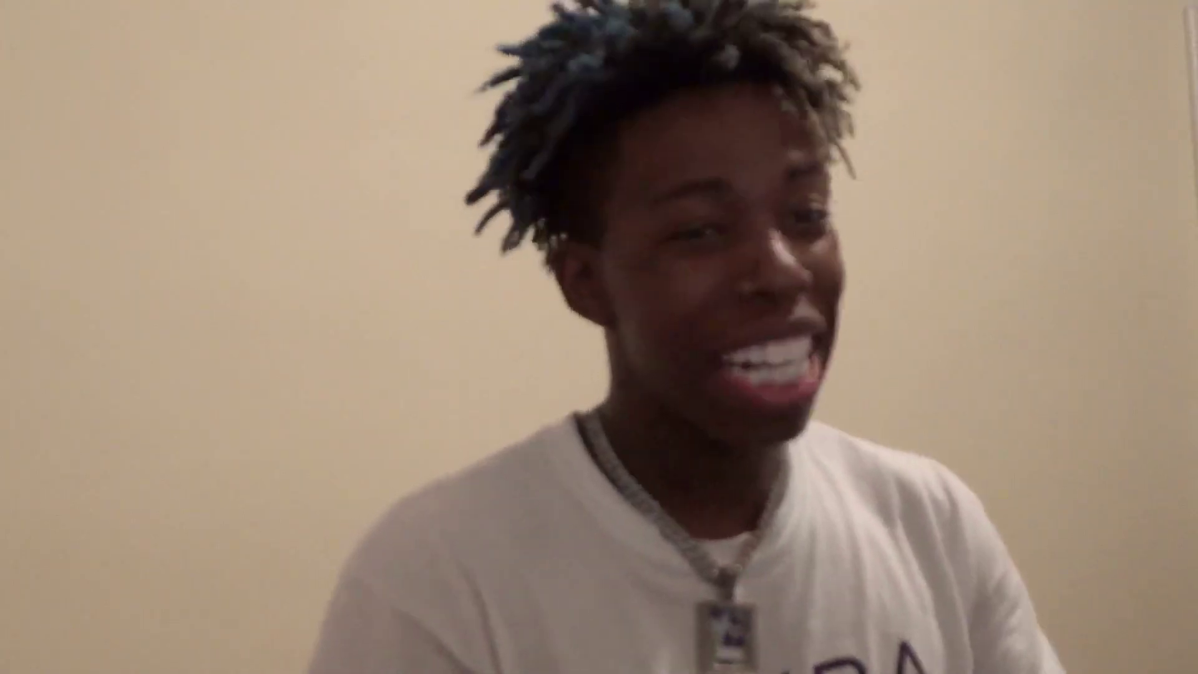
# Step: Preview the stabilized clip and scale the C0022.MP4 layer to 122% to cover the black edges
pyautogui.press('space')
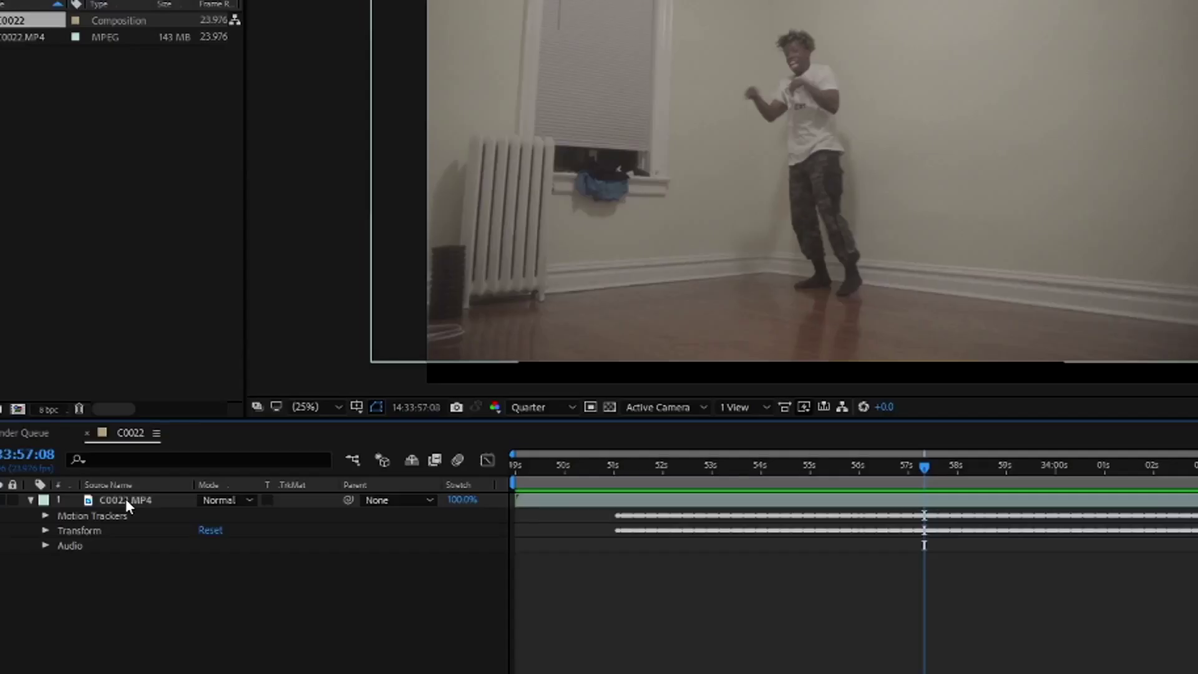
pyautogui.click(125, 499)
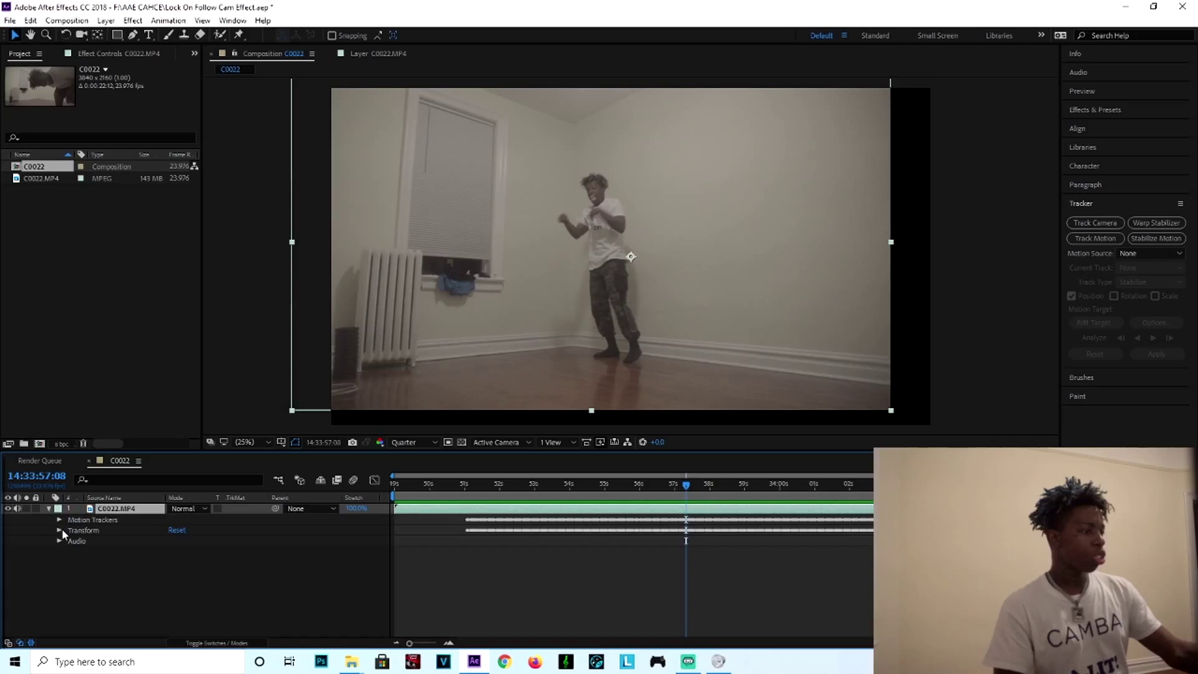
pyautogui.click(47, 530)
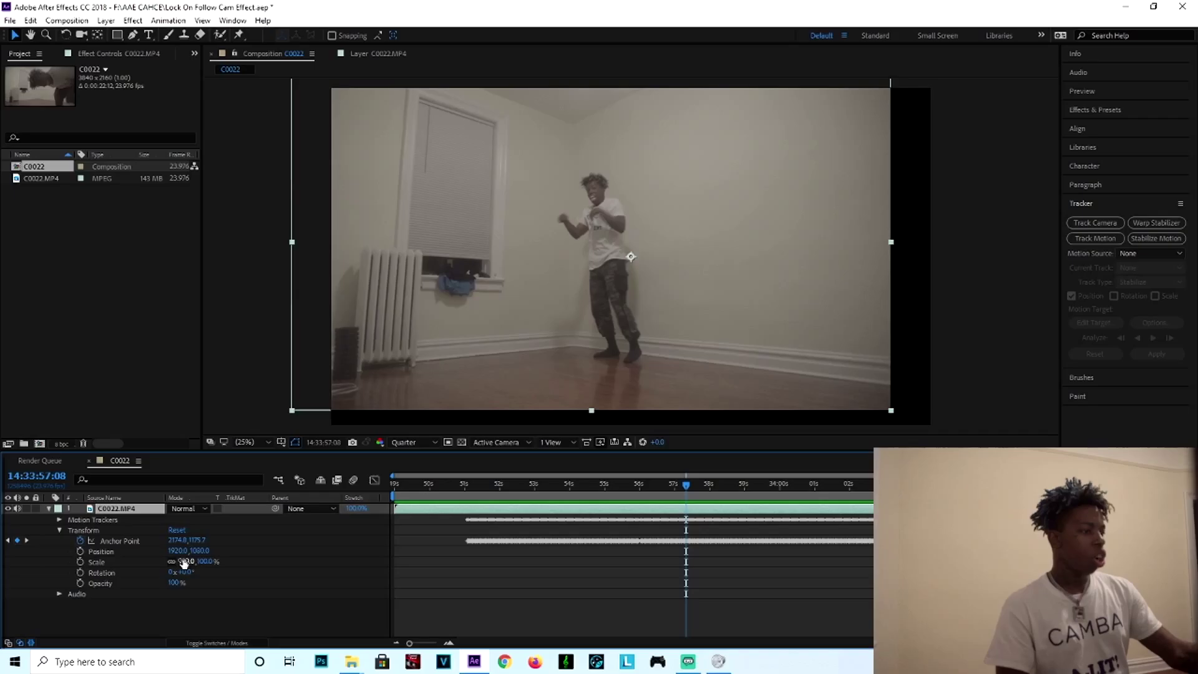
pyautogui.moveTo(331, 478); pyautogui.dragTo(348, 479)
pyautogui.moveTo(225, 529); pyautogui.dragTo(247, 537)
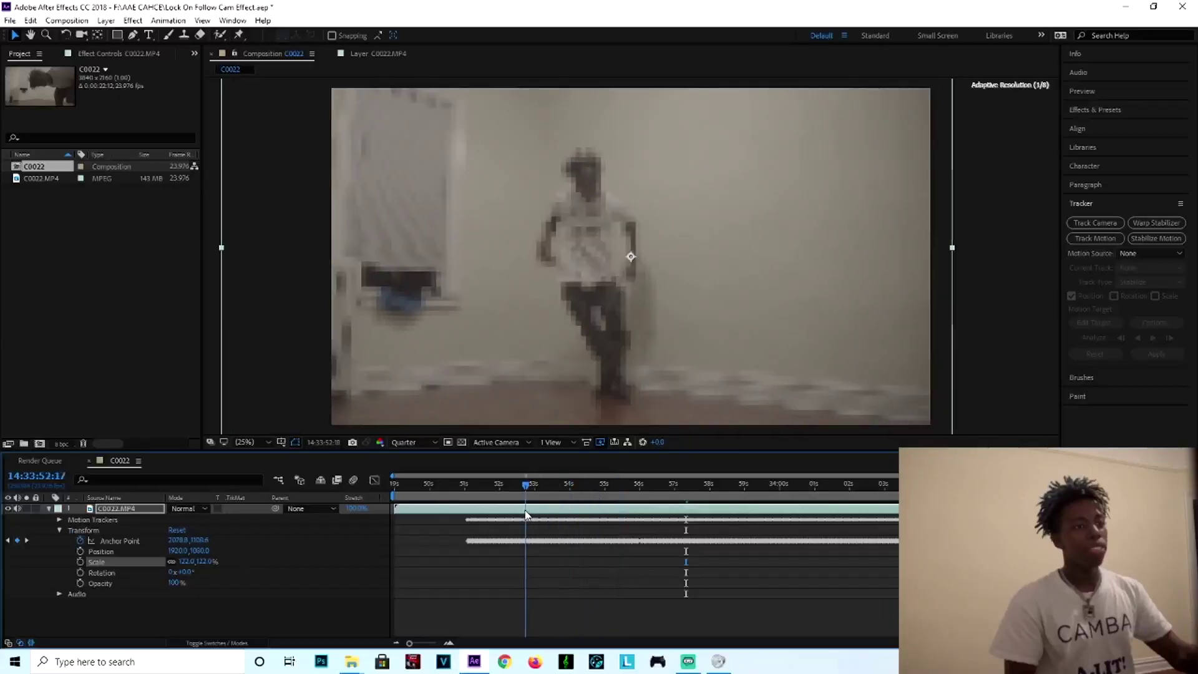
# Step: Move the C0022.MP4 layer to position 1973, 1032 at 14:33:50:23, and return to the start of the composition
pyautogui.moveTo(484, 519); pyautogui.dragTo(465, 518)
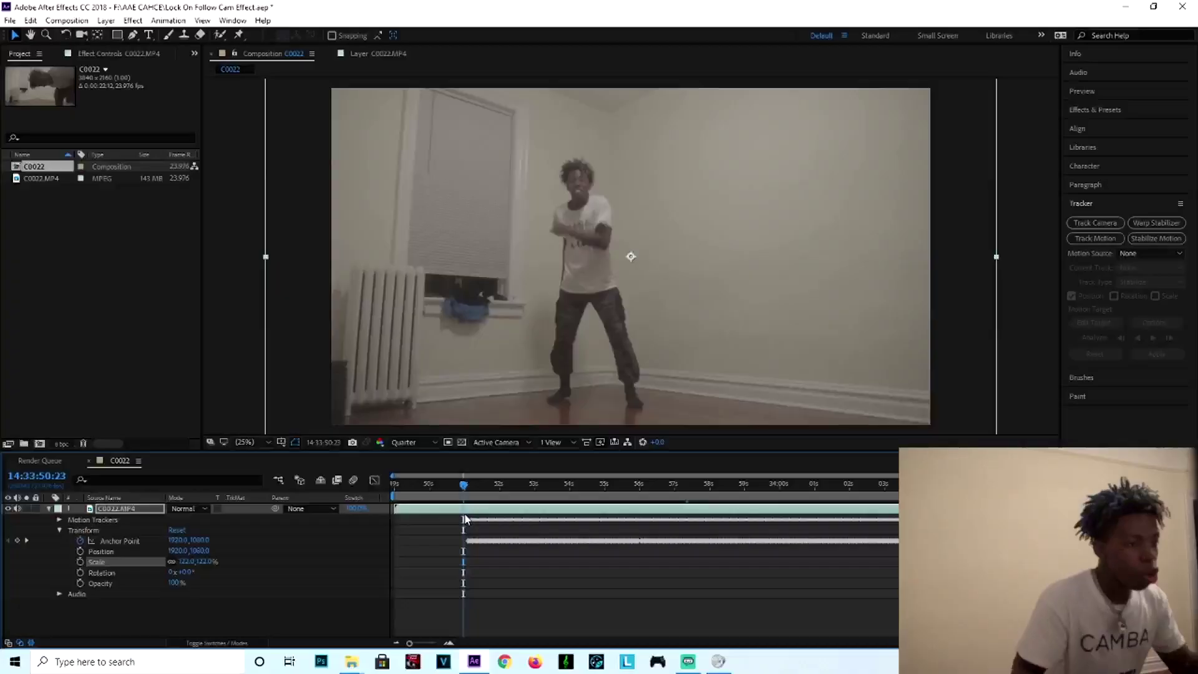
pyautogui.click(187, 561)
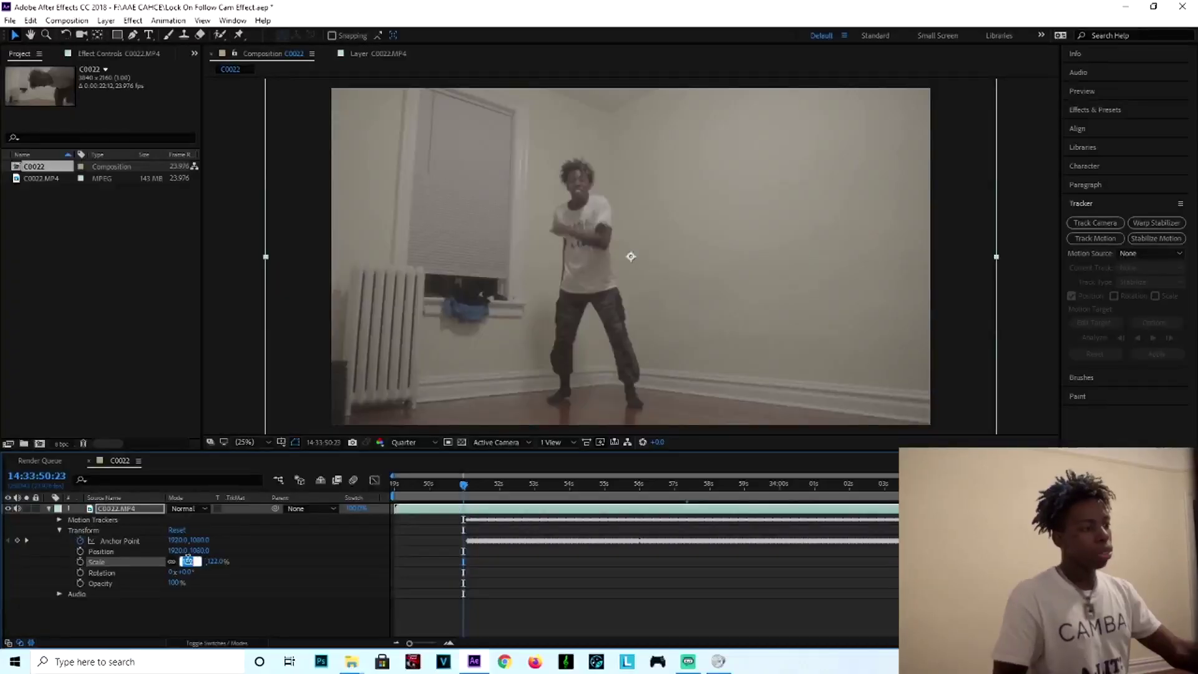
pyautogui.click(155, 618)
pyautogui.moveTo(176, 552)
pyautogui.mouseDown()
pyautogui.moveTo(206, 551)
pyautogui.moveTo(181, 547)
pyautogui.moveTo(192, 554)
pyautogui.mouseUp()
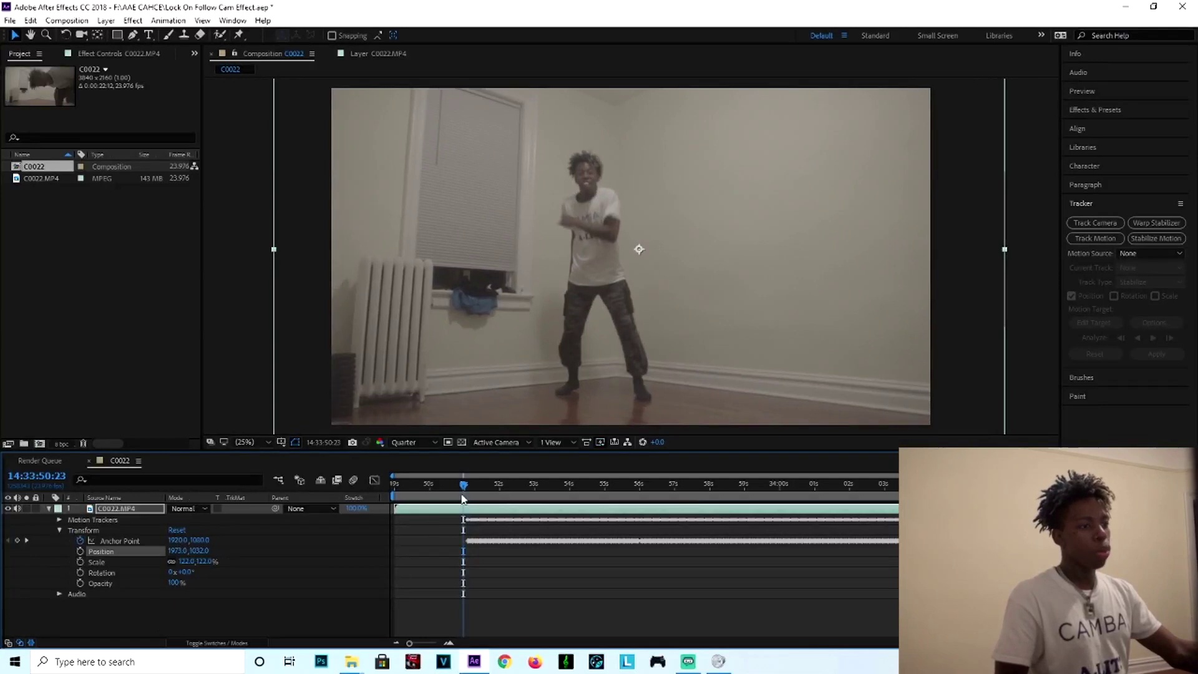
pyautogui.moveTo(464, 493); pyautogui.dragTo(395, 495)
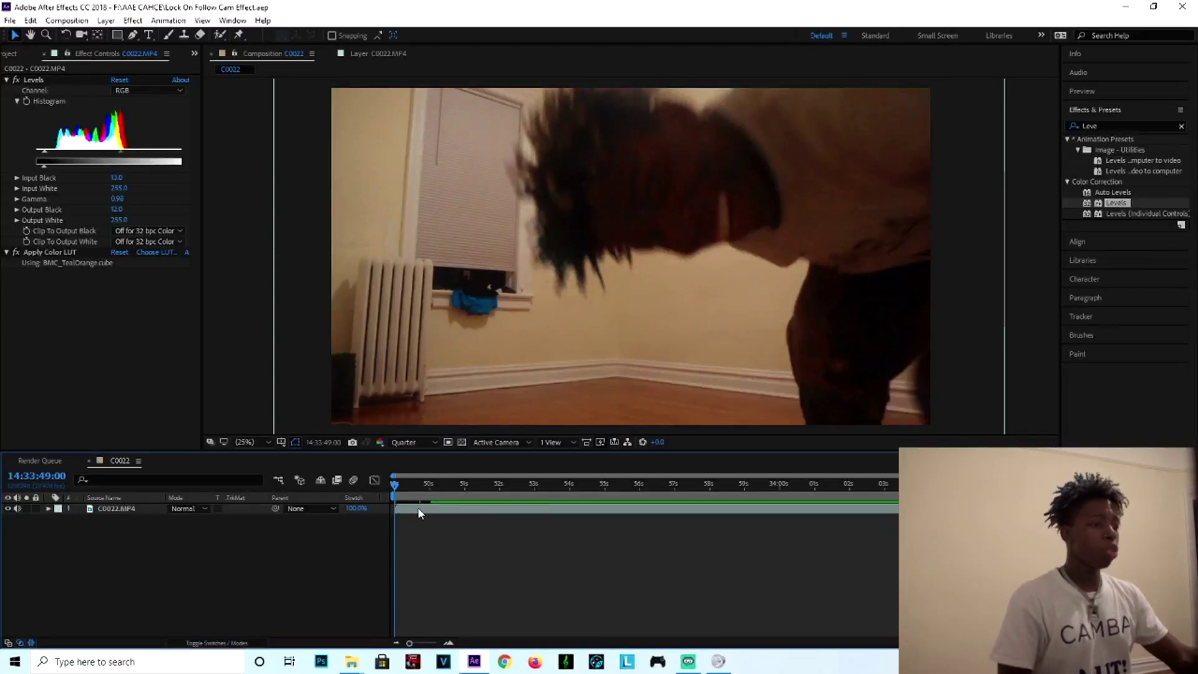
# Step: Add the C0022 composition to the render queue
pyautogui.click(420, 512)
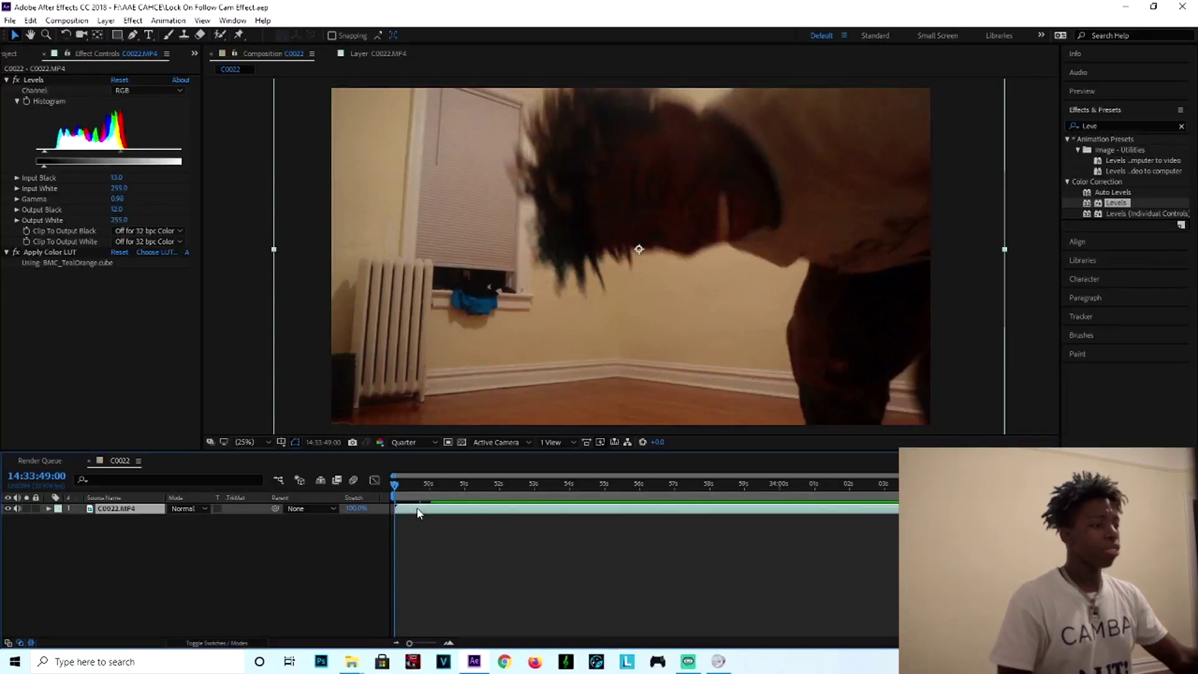
pyautogui.click(11, 21)
pyautogui.moveTo(109, 228)
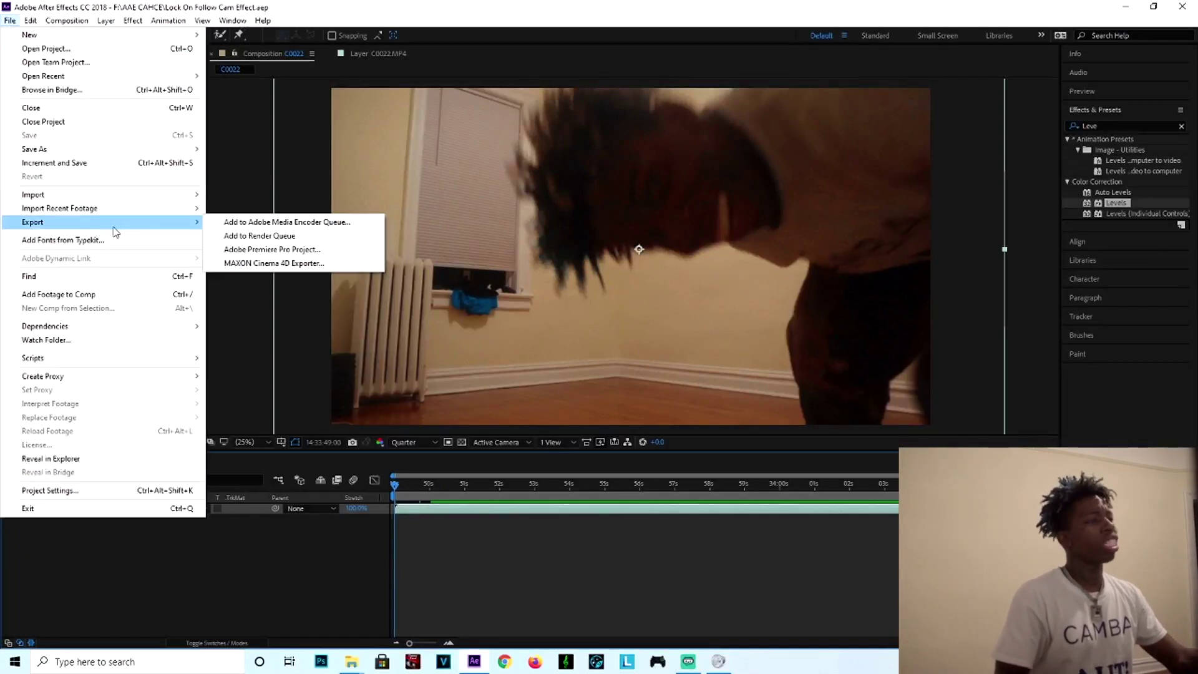
pyautogui.click(259, 235)
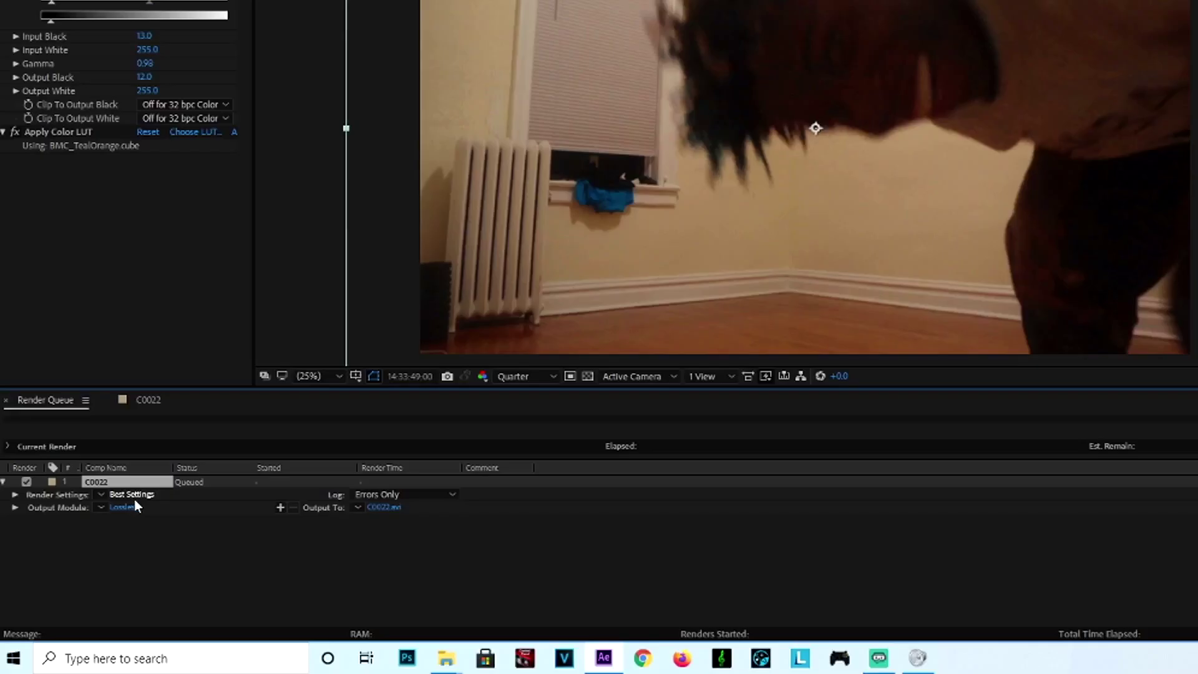
# Step: In C0022's render settings, keep Best quality and Full resolution and set Disk Cache to Current Settings
pyautogui.click(131, 493)
pyautogui.click(140, 49)
pyautogui.click(108, 81)
pyautogui.click(102, 51)
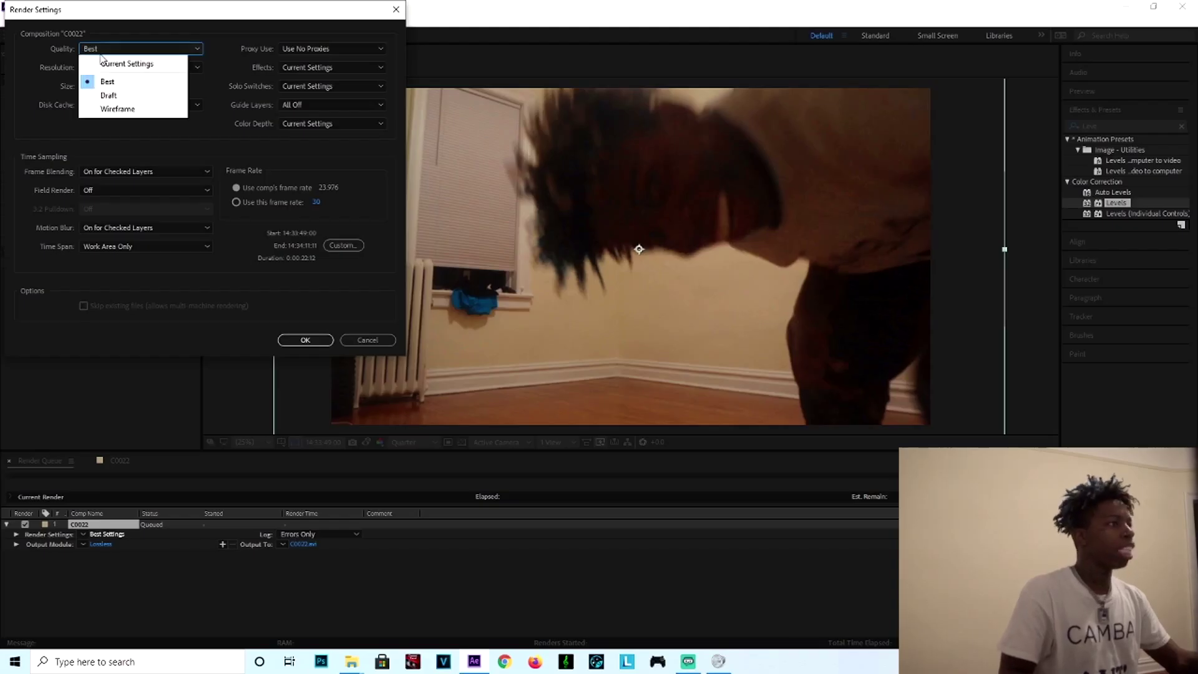
pyautogui.click(107, 82)
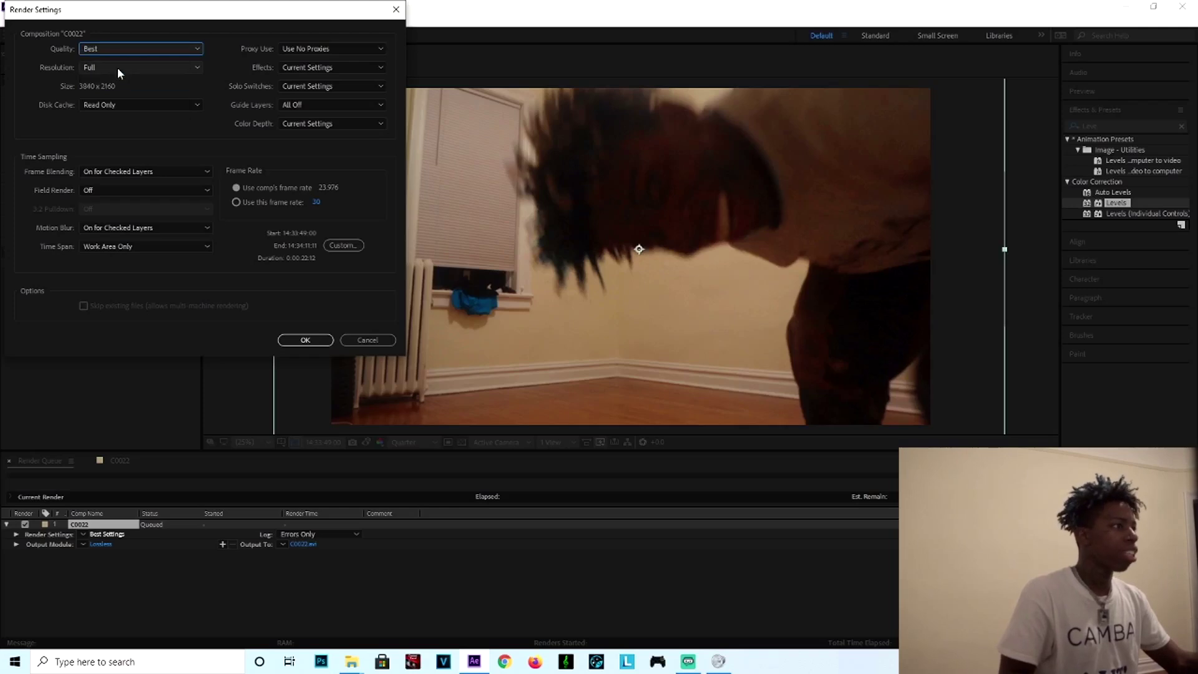
pyautogui.click(125, 67)
pyautogui.click(124, 104)
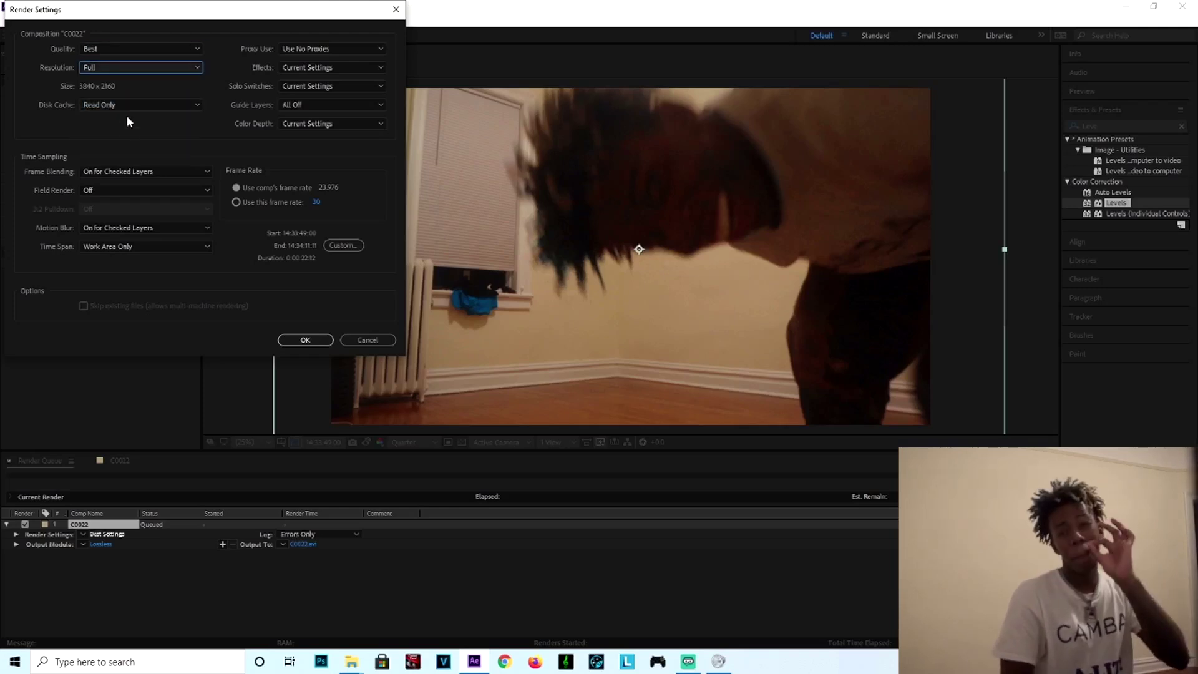
pyautogui.click(132, 106)
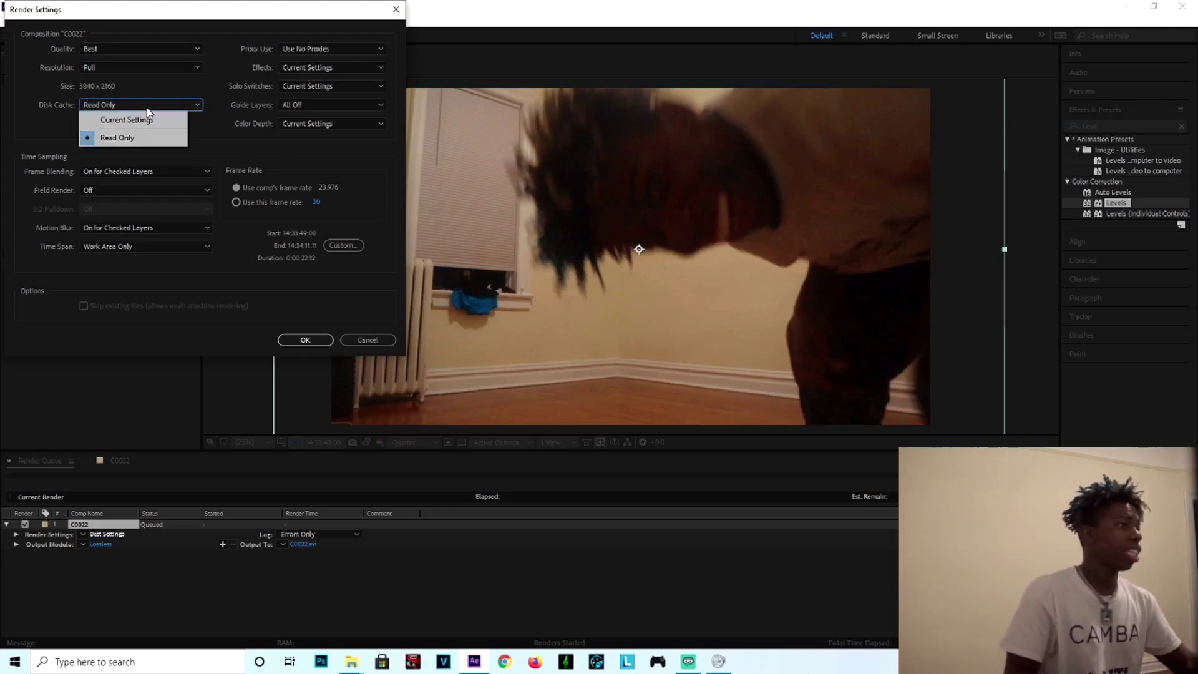
pyautogui.click(131, 125)
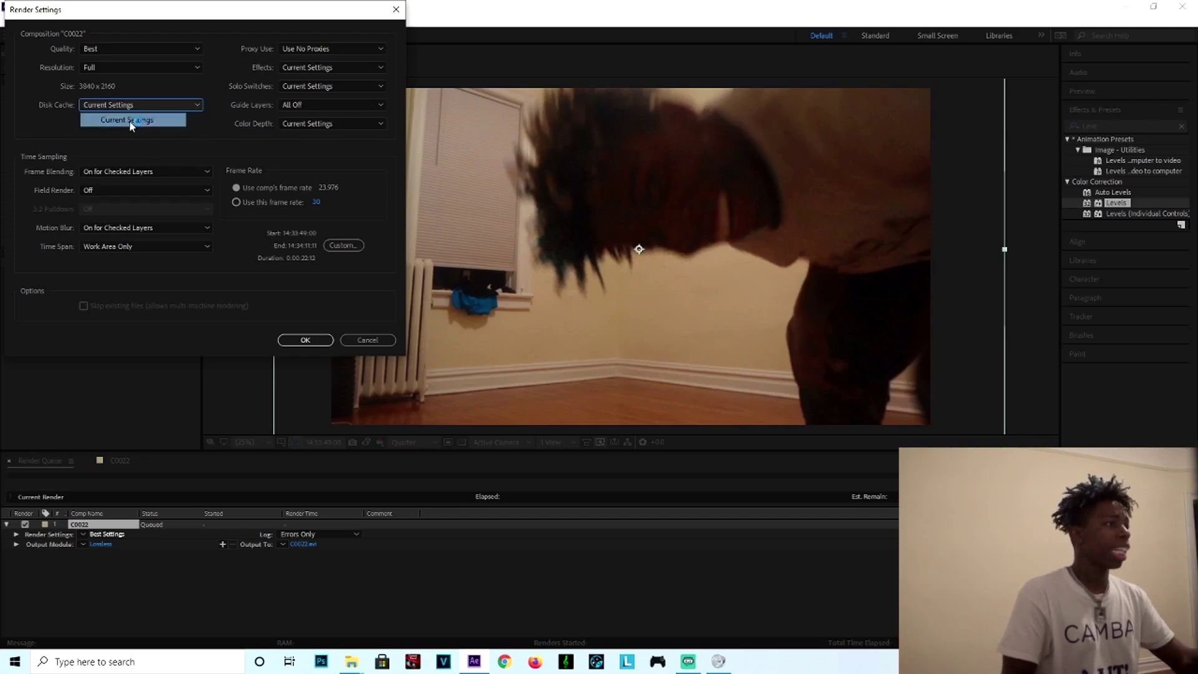
# Step: Set Frame Blending and Motion Blur to Current Settings, leaving Field Render off
pyautogui.click(148, 170)
pyautogui.click(144, 181)
pyautogui.click(141, 190)
pyautogui.click(106, 205)
pyautogui.click(143, 228)
pyautogui.click(118, 236)
# Step: Set a custom render time span from 14:33:49:00 to 14:34:11:11
pyautogui.click(143, 247)
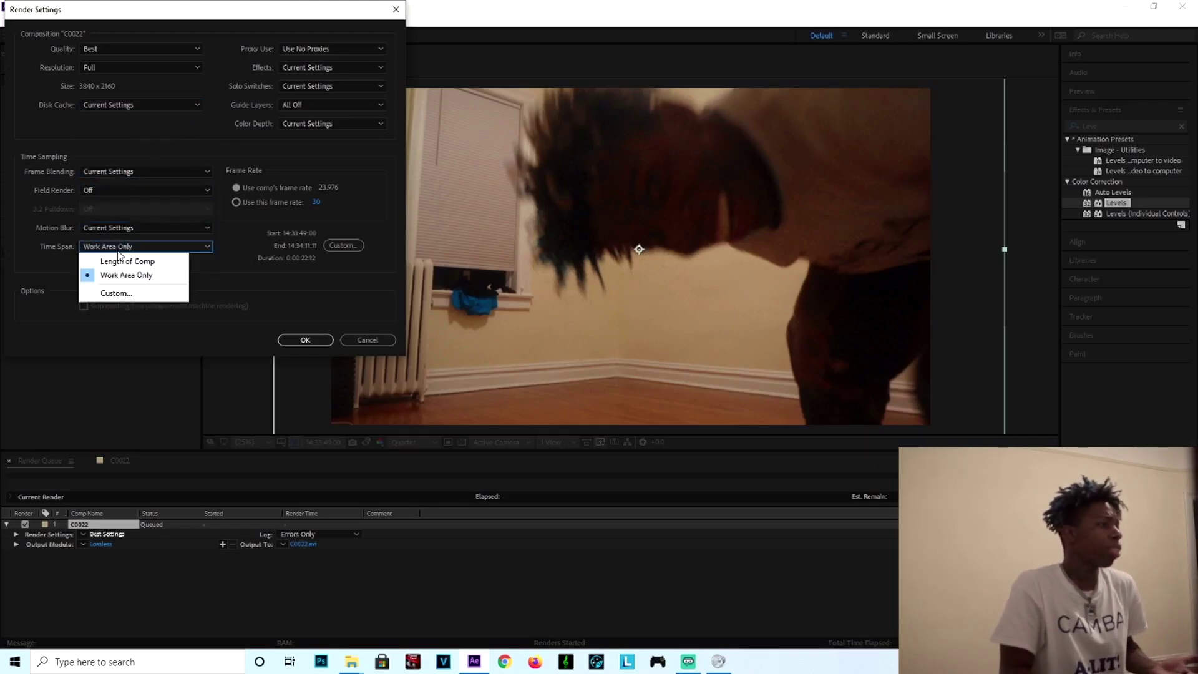
pyautogui.click(141, 294)
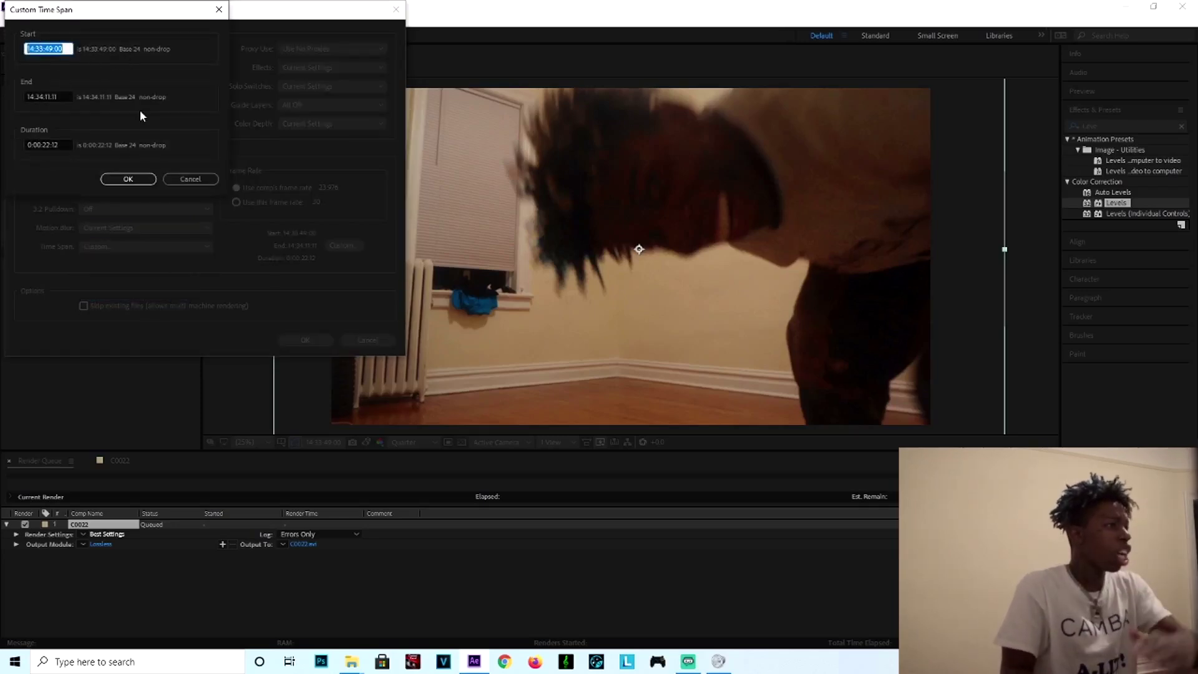
pyautogui.click(128, 179)
# Step: Set Proxy Use and Guide Layers to Current Settings and accept the render settings
pyautogui.click(296, 53)
pyautogui.click(303, 62)
pyautogui.click(305, 105)
pyautogui.click(307, 118)
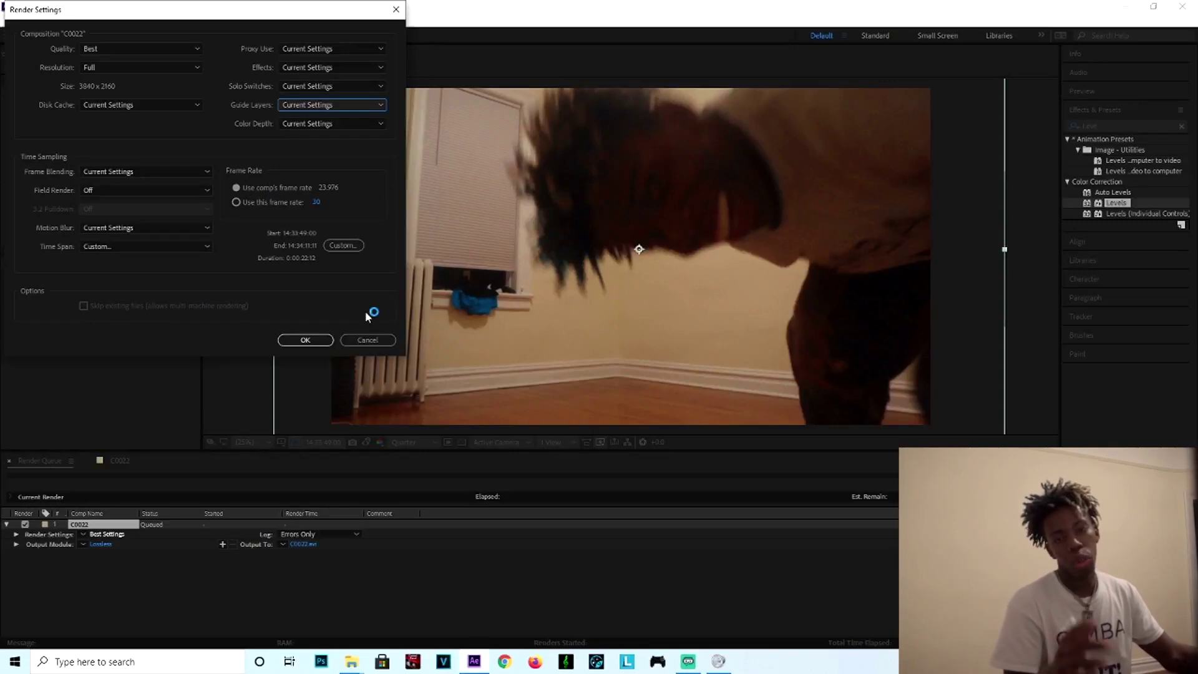
pyautogui.click(305, 339)
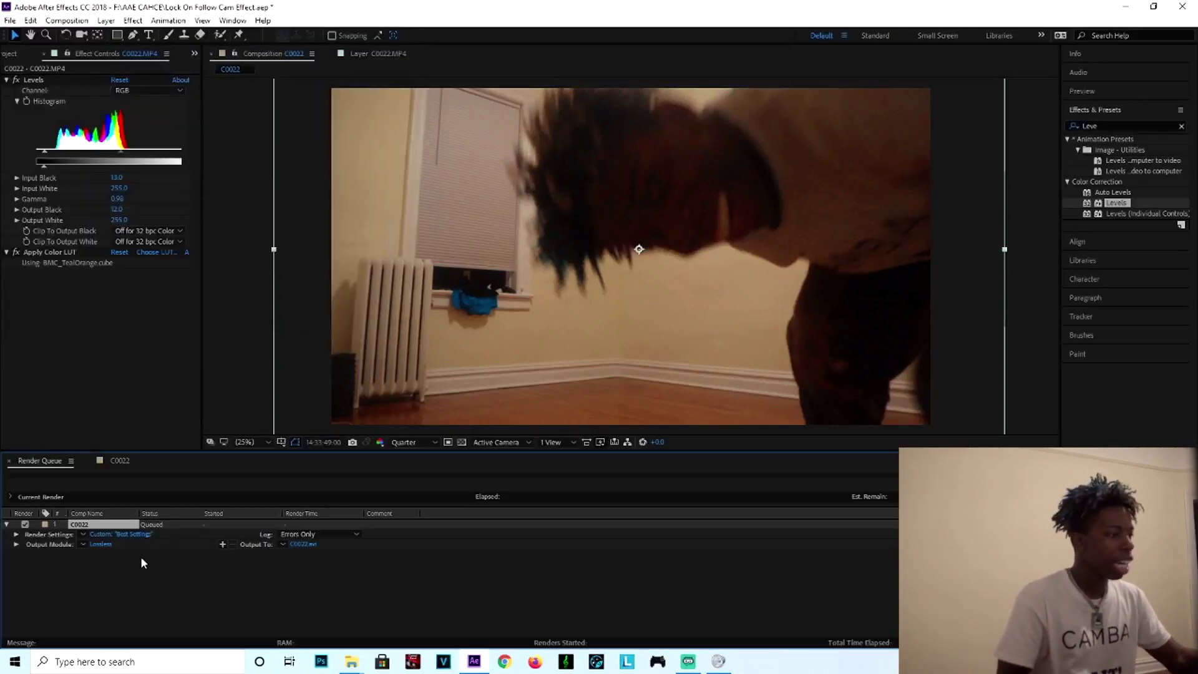
# Step: Set C0022's output module format to QuickTime and keep H.264 as its video codec
pyautogui.click(99, 544)
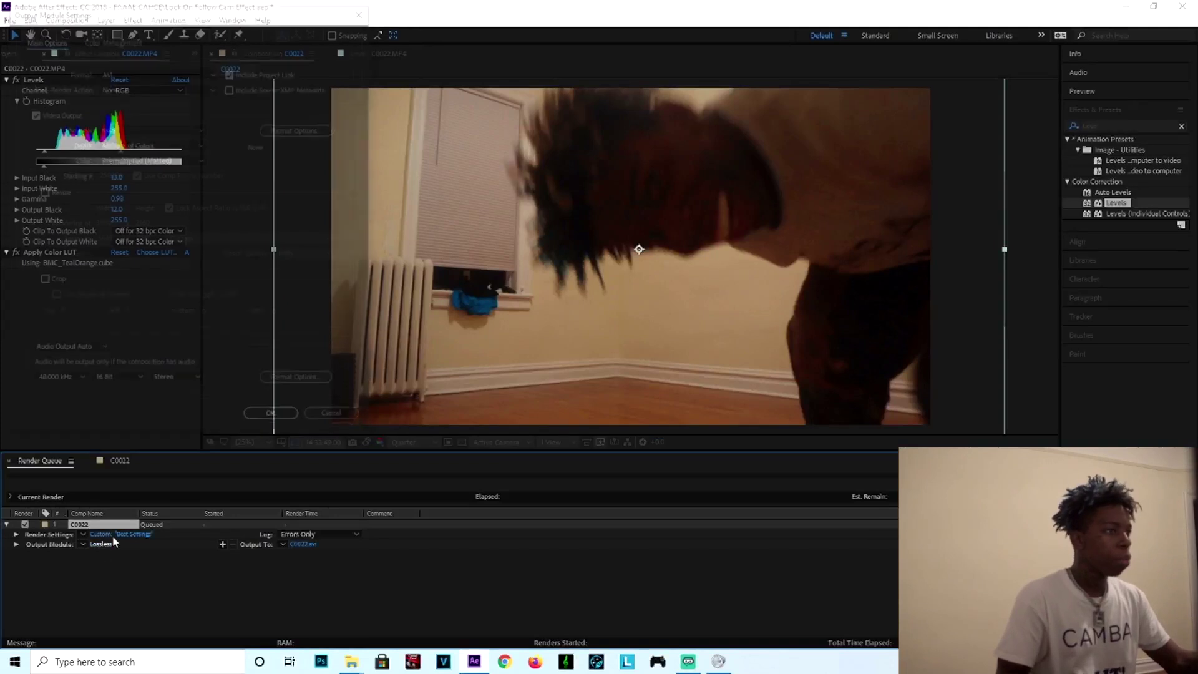
pyautogui.click(150, 71)
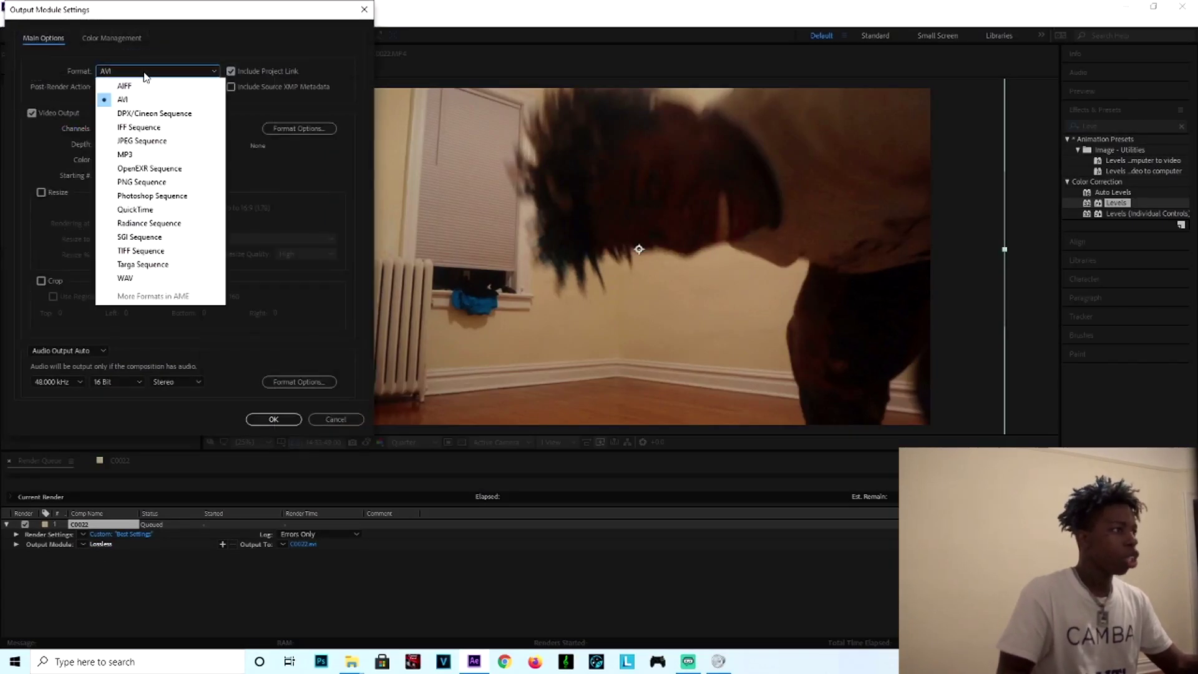
pyautogui.click(166, 211)
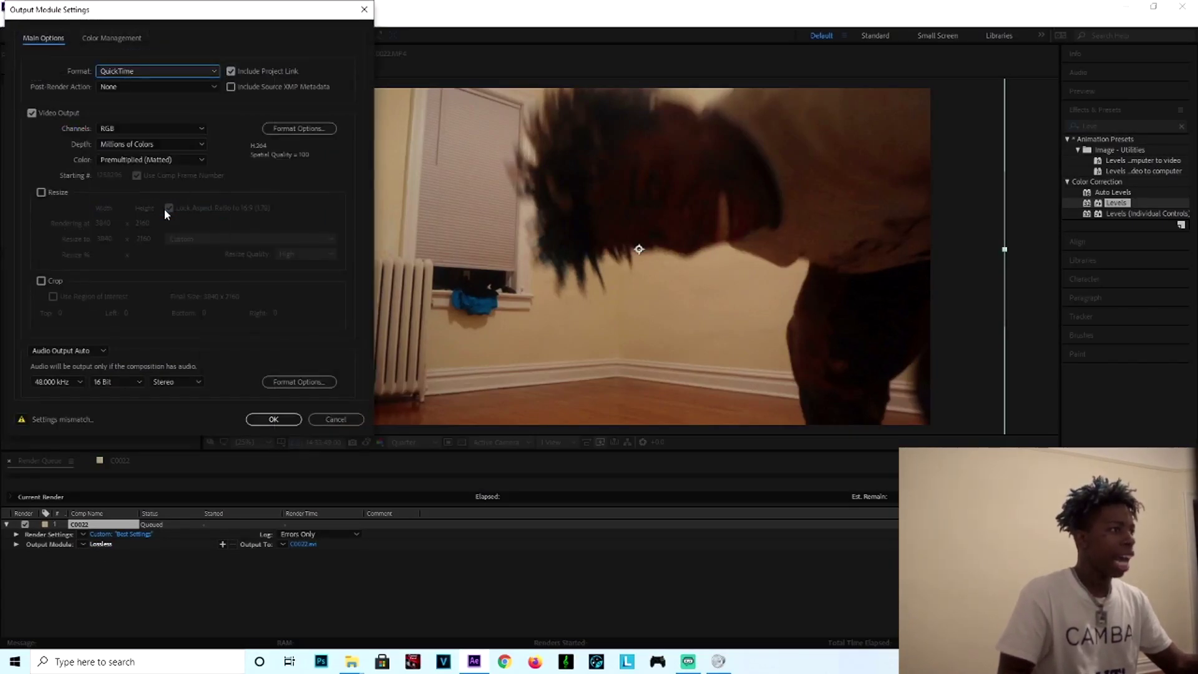
pyautogui.click(294, 128)
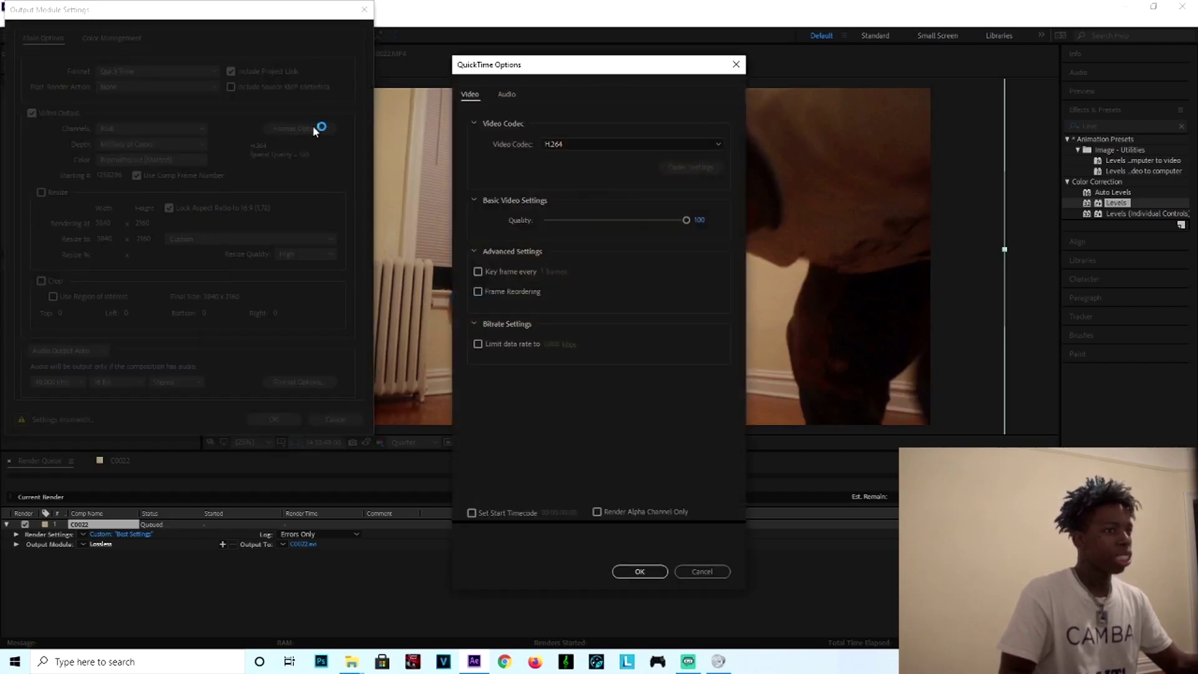
pyautogui.click(583, 144)
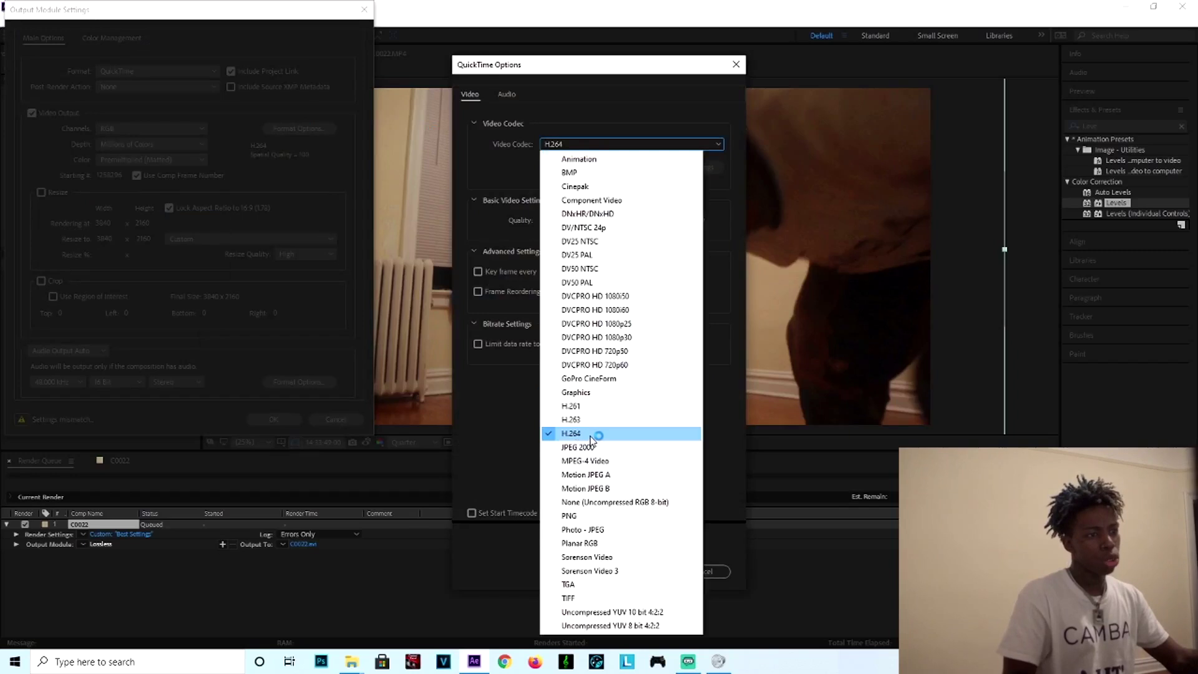
pyautogui.click(504, 412)
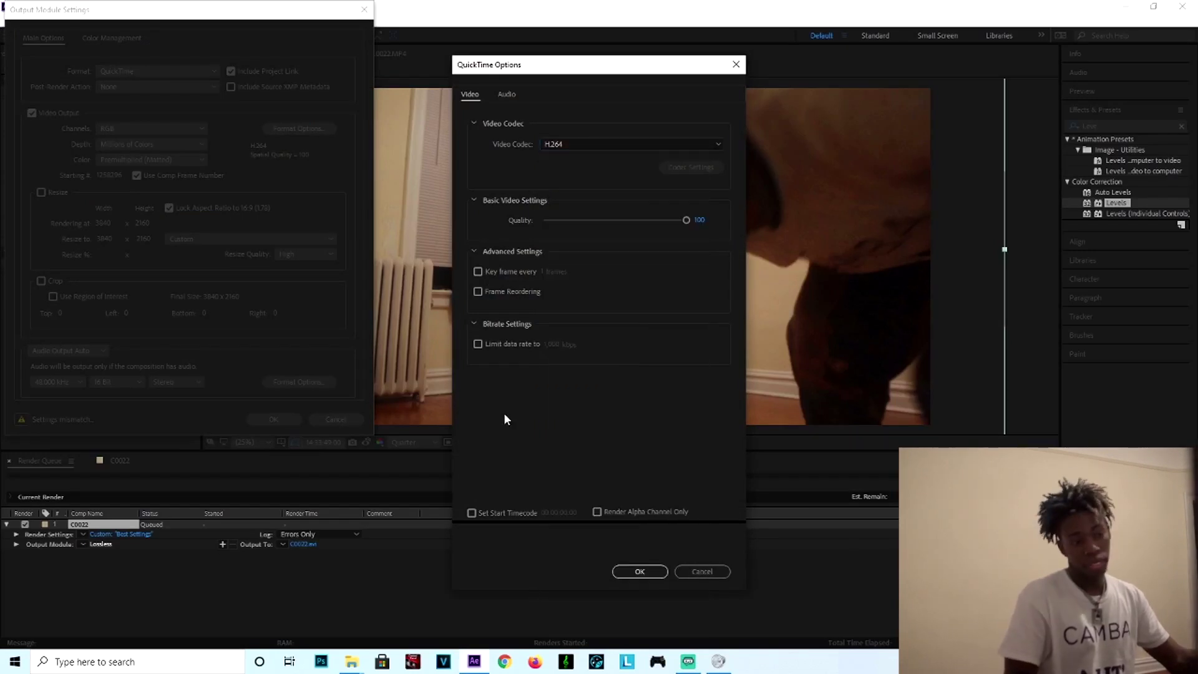
pyautogui.click(639, 572)
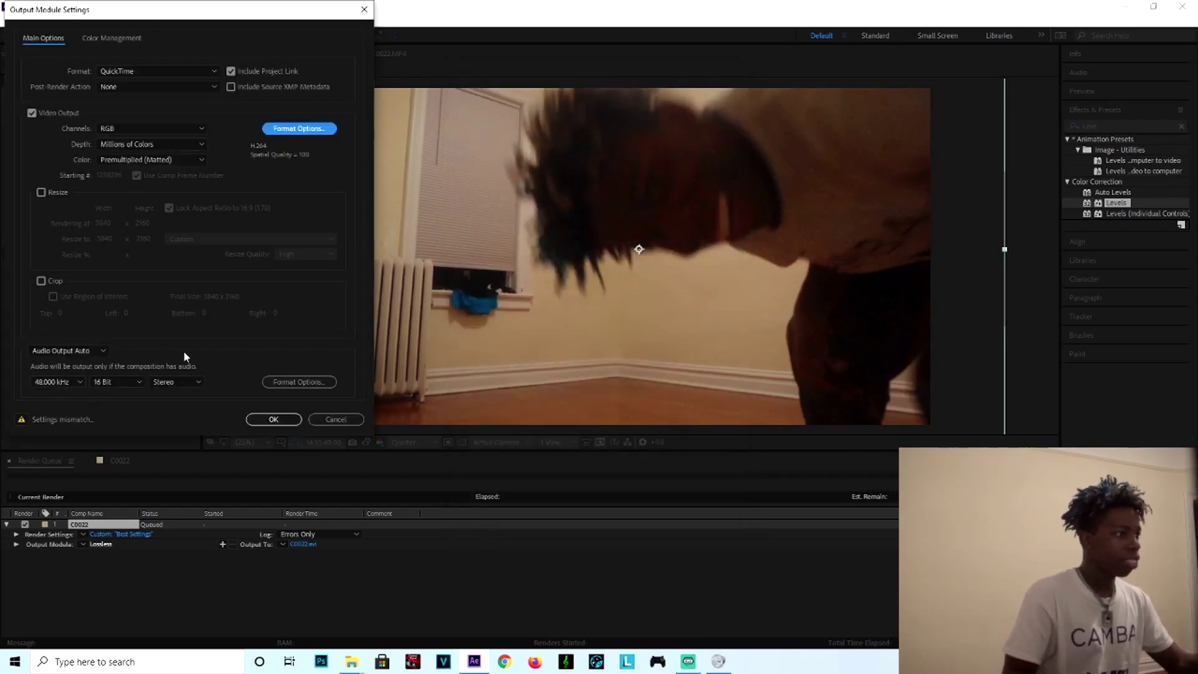
# Step: Keep the audio output at 48.000 kHz and accept the output module settings
pyautogui.click(65, 383)
pyautogui.click(50, 379)
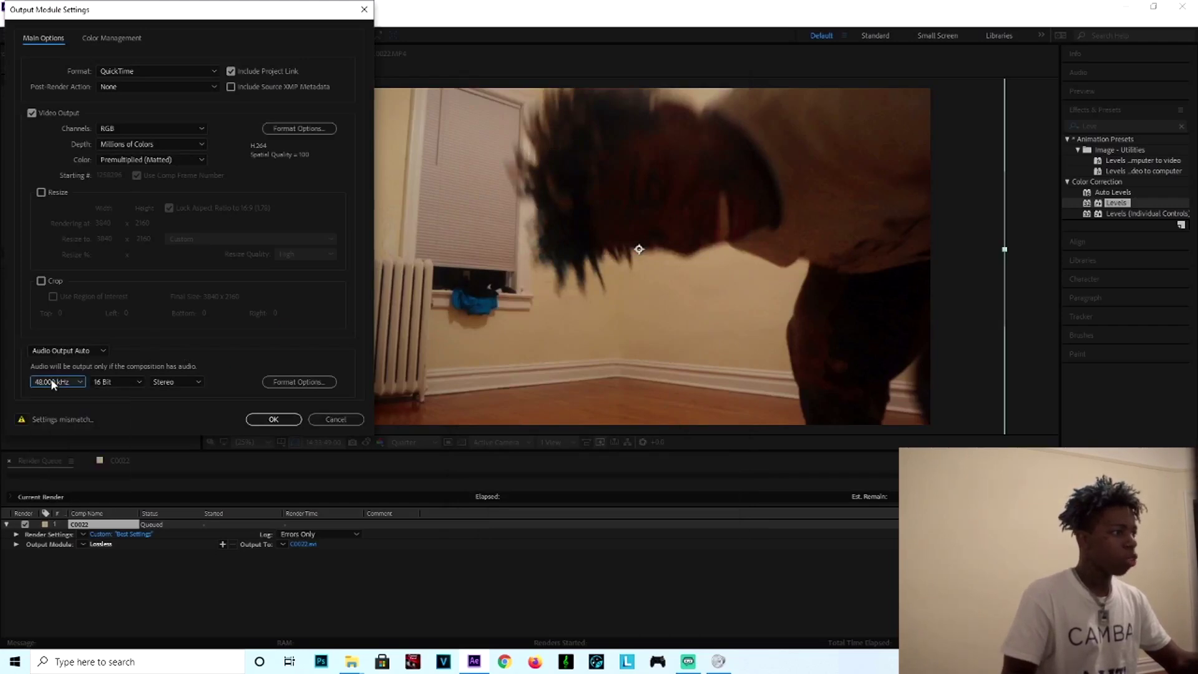
pyautogui.click(273, 419)
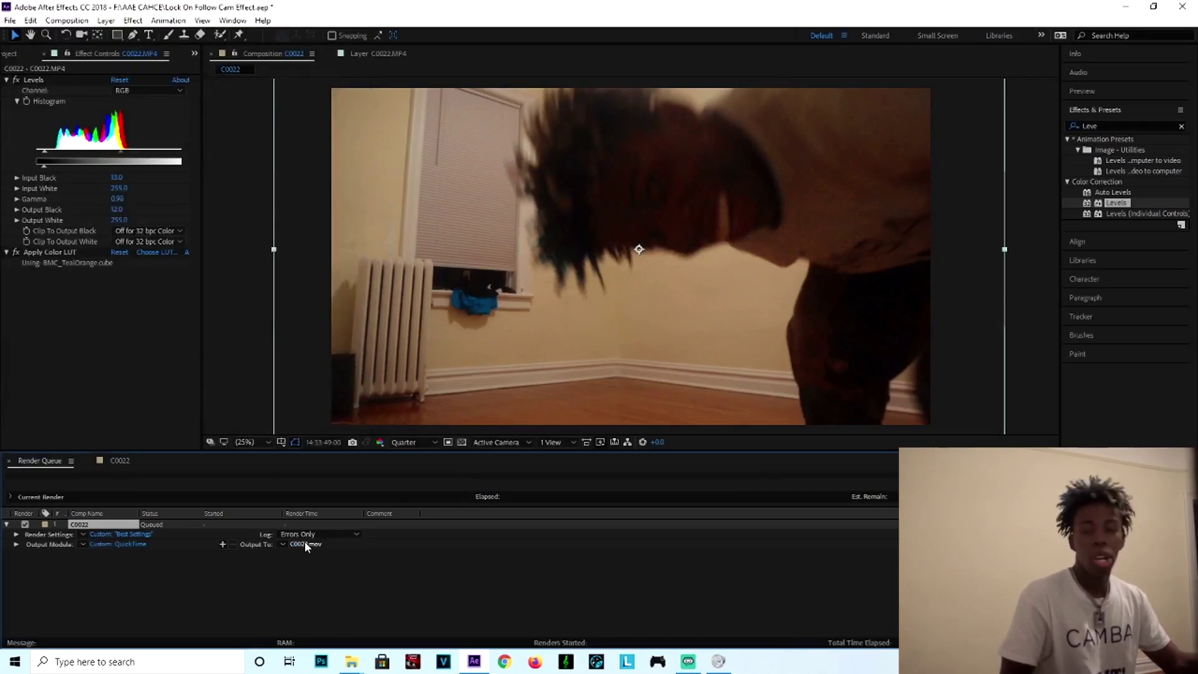
# Step: Set the render output to the Desktop with the file name "Little MOving Effect TIng People Like" as a QuickTime movie
pyautogui.click(304, 543)
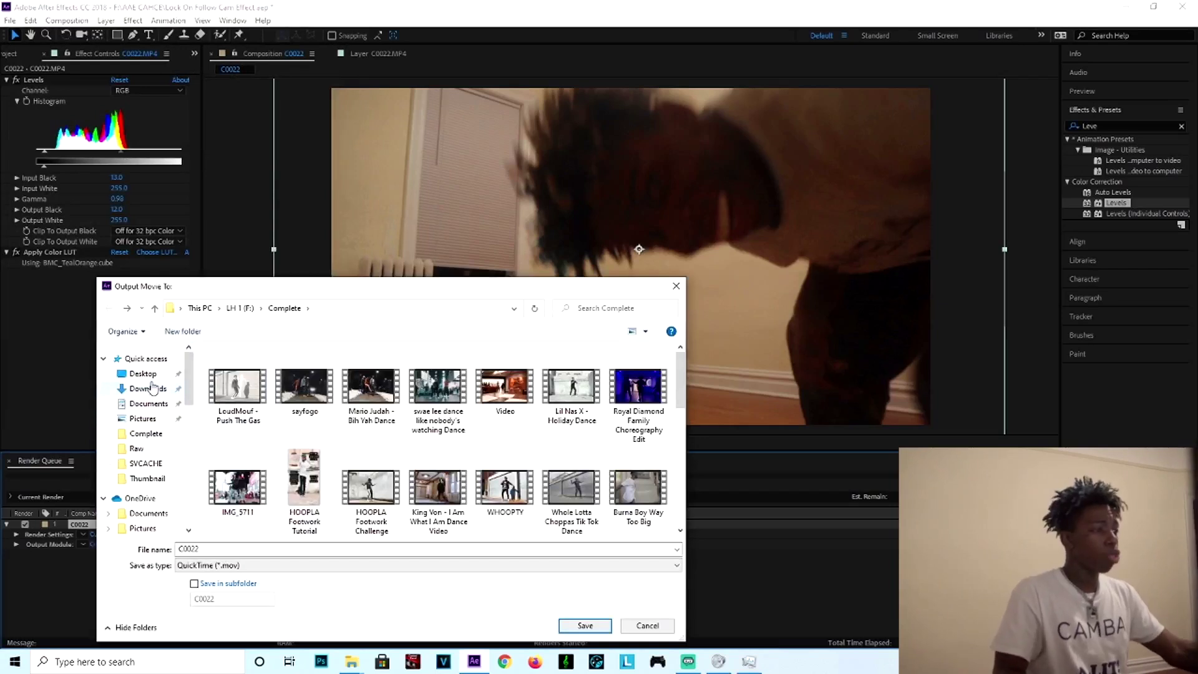
pyautogui.click(153, 376)
pyautogui.doubleClick(224, 548)
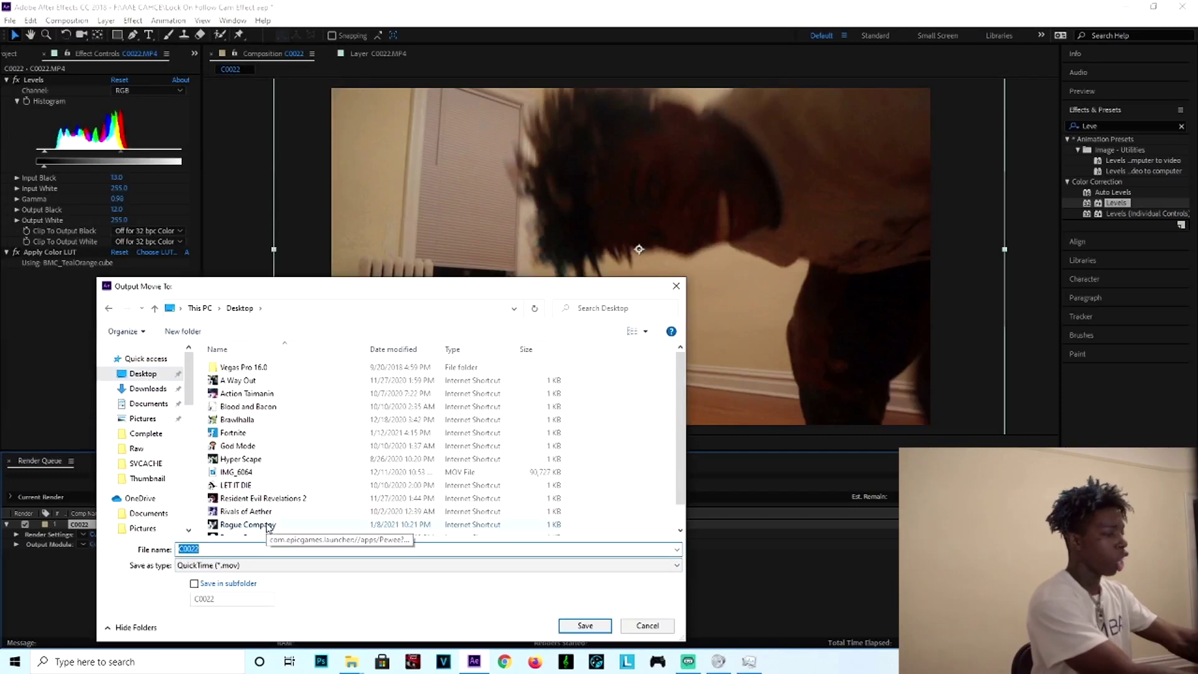
pyautogui.write('Little')
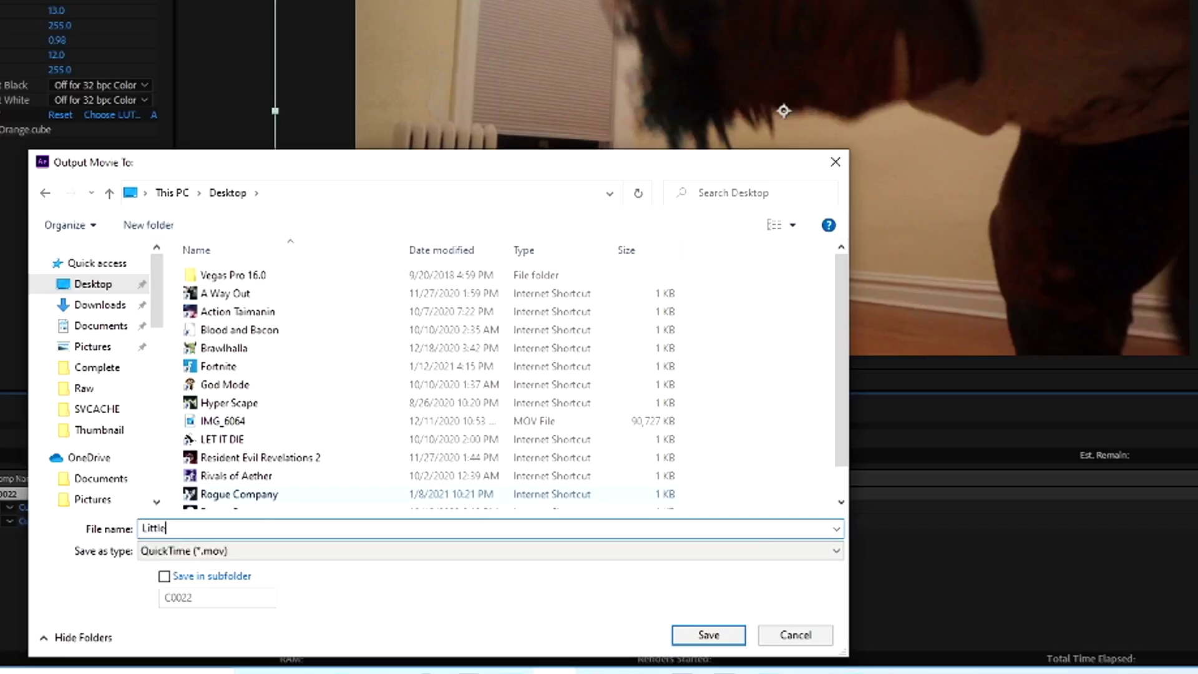
pyautogui.write(' MOving Effect T')
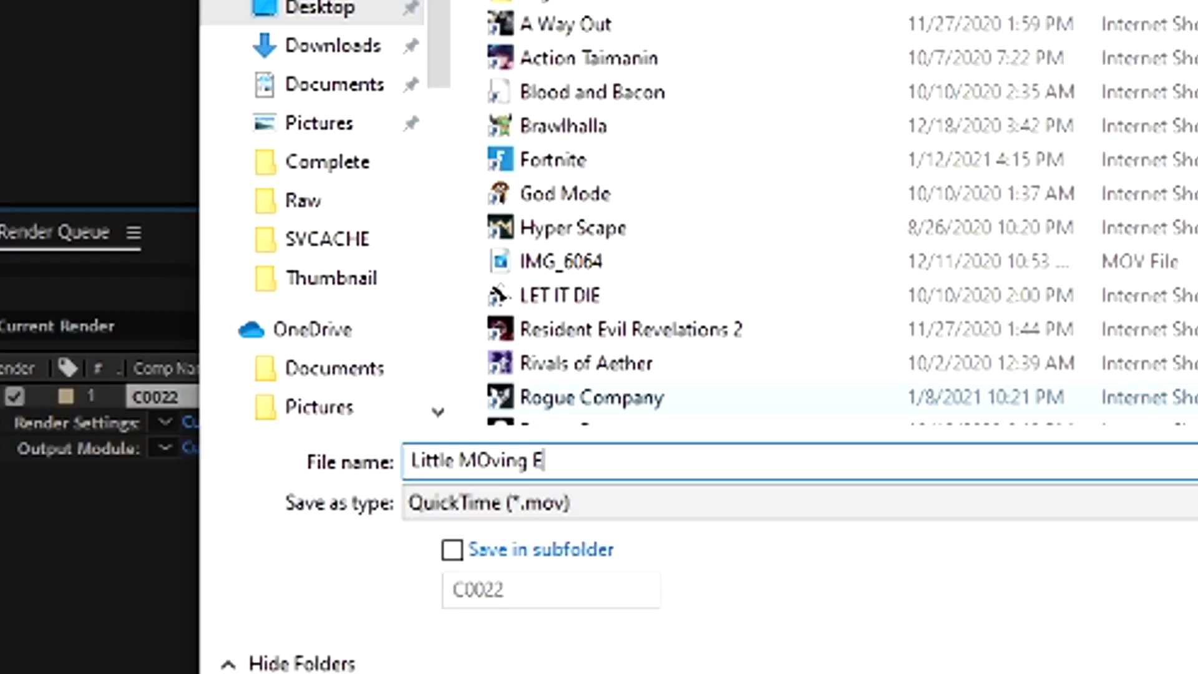
pyautogui.write('lng People Like')
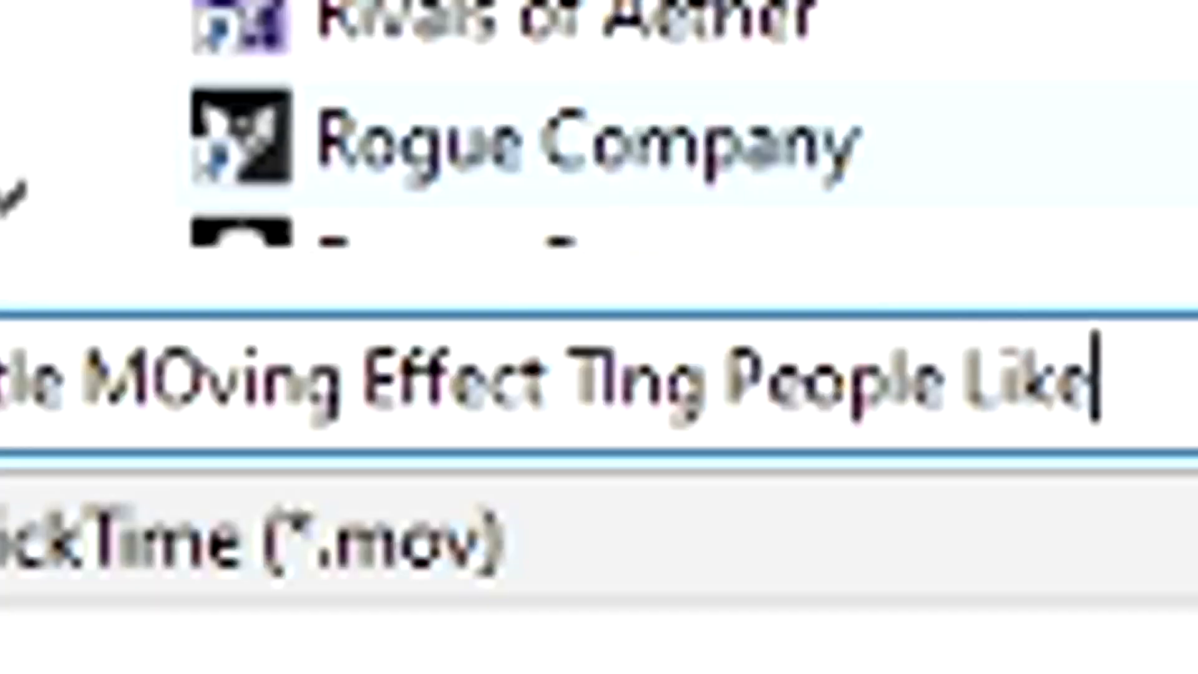
pyautogui.press('Return')
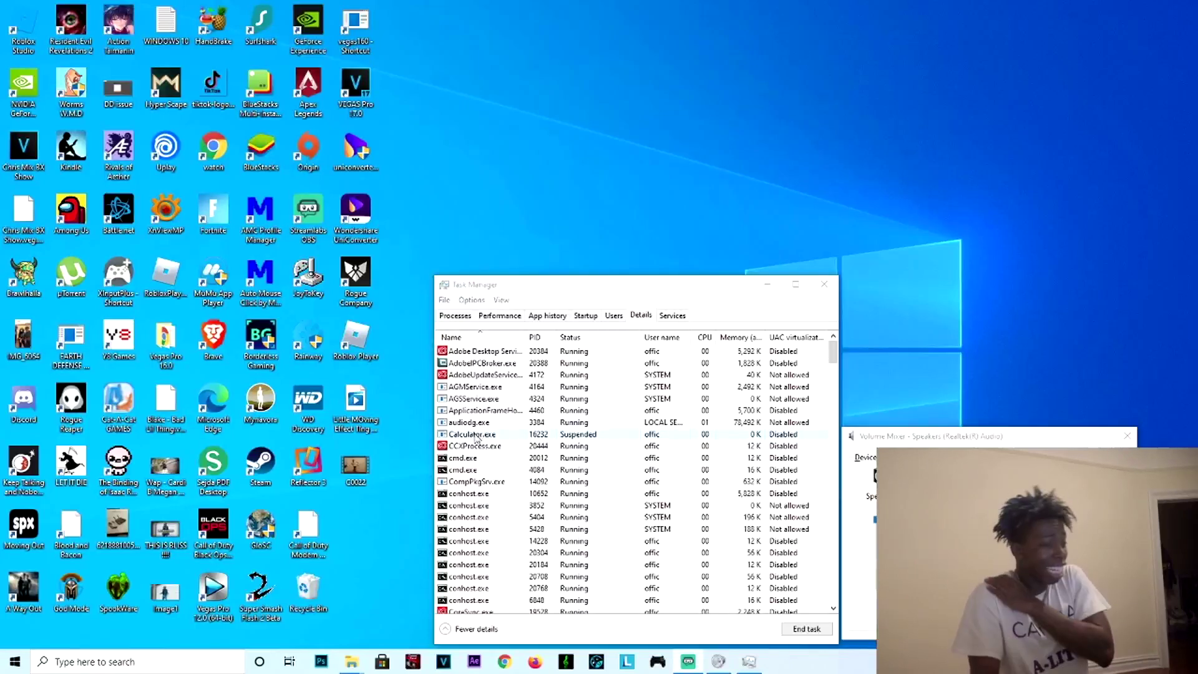
# Step: Open the C0022 video from the desktop in the video player
pyautogui.doubleClick(355, 465)
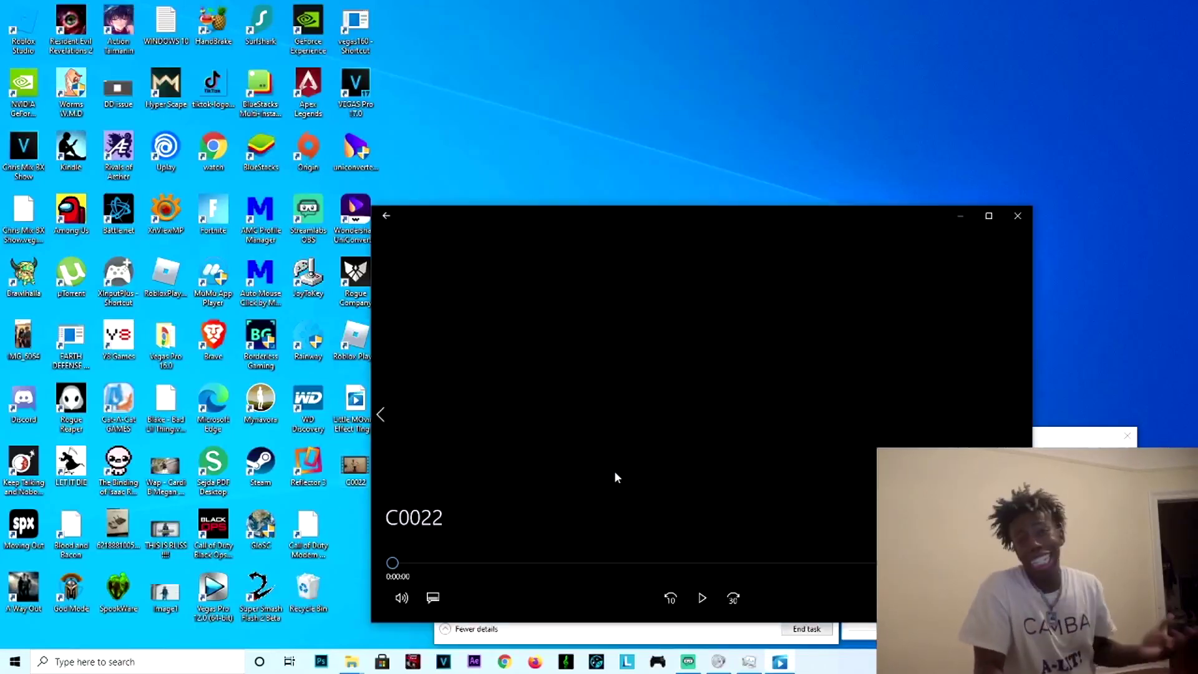